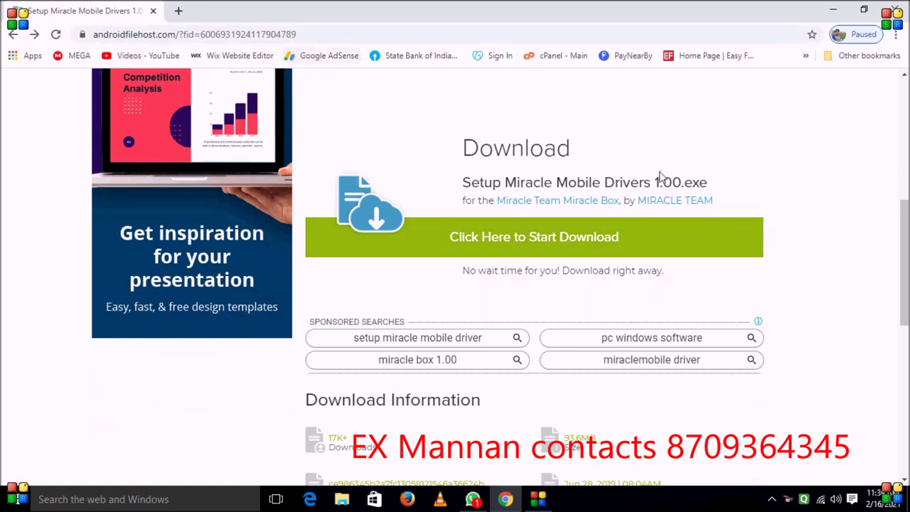
Start downloading Setup Miracle Mobile Drivers 1.00.exe from the primary download mirror
scroll(660, 176, up, 1)
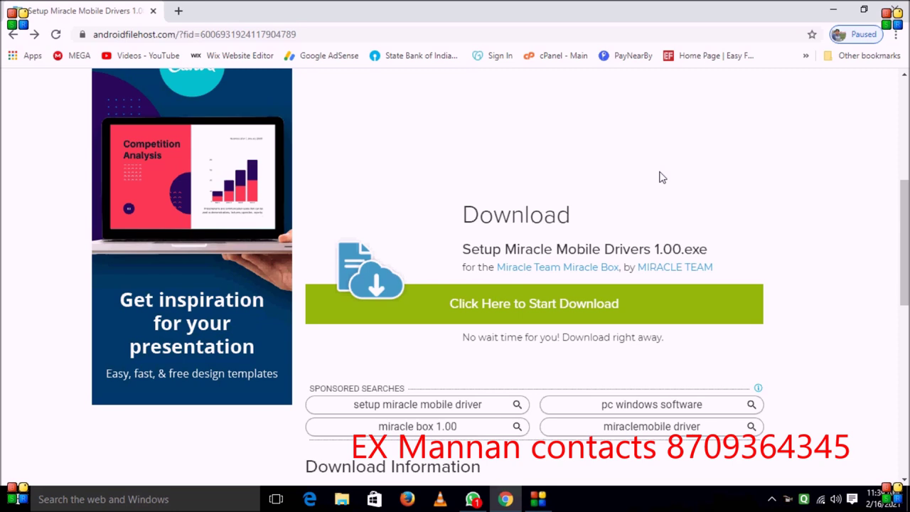
click(546, 306)
scroll(588, 290, down, 2)
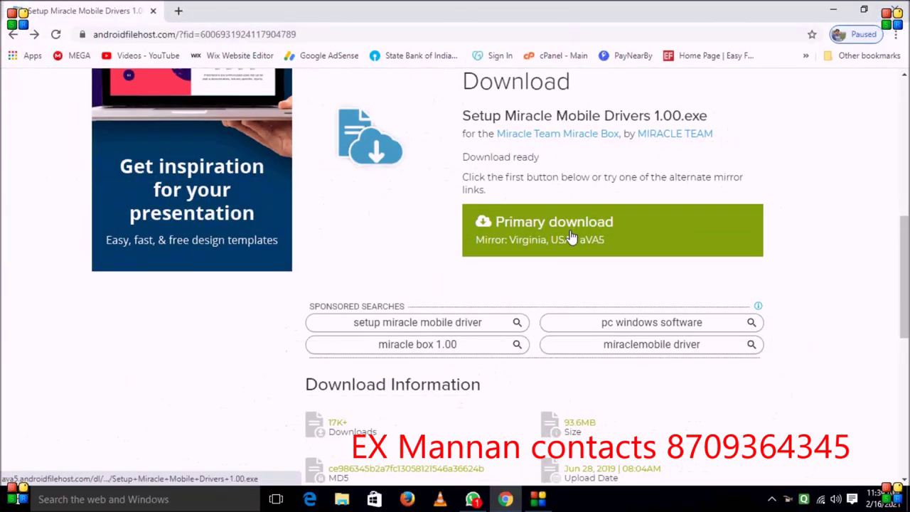
click(572, 237)
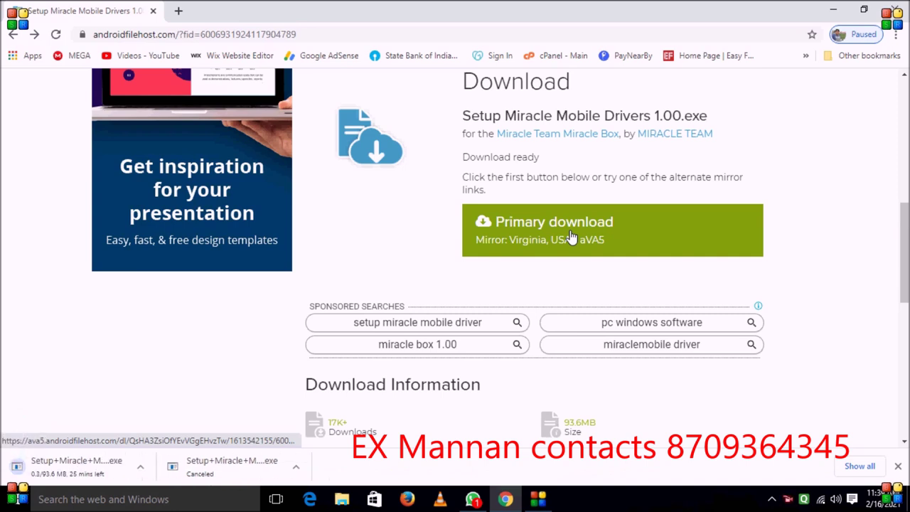
Pause the new driver download and show the already downloaded Setup+Miracle+Mobile+Drivers+1.00.exe in its folder
click(860, 467)
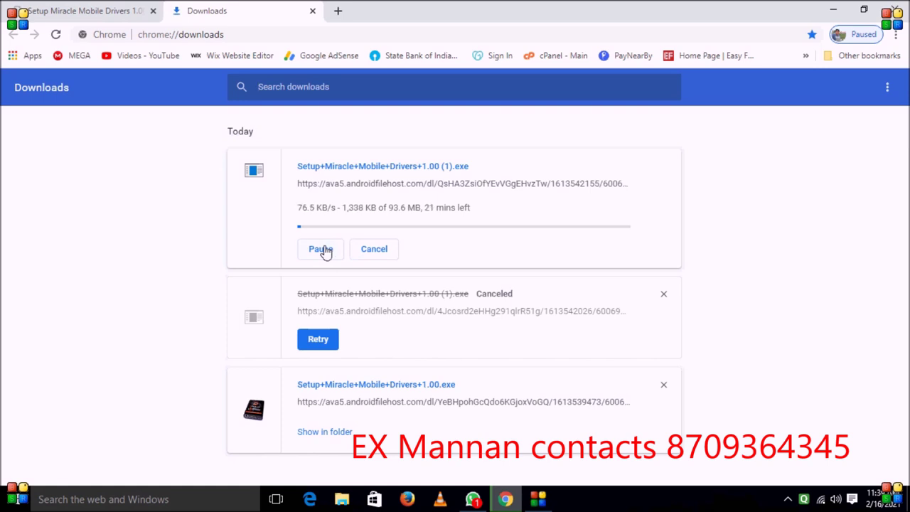
click(324, 255)
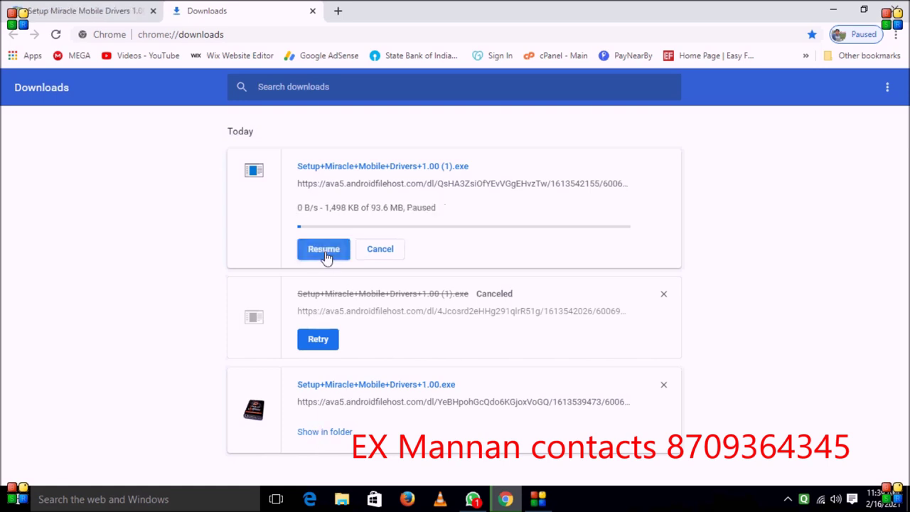
click(328, 434)
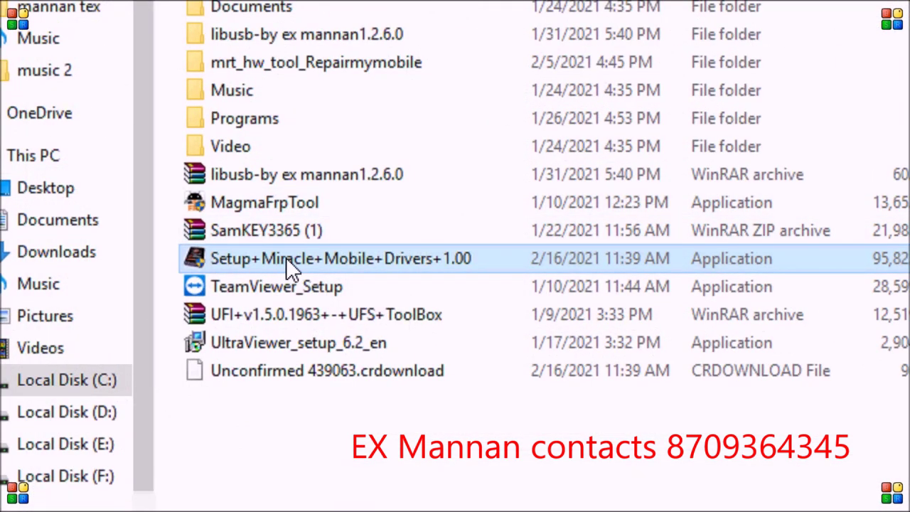
Open the libusb 1.2.6.0 archive in WinRAR, dismiss the trial notice and exit Chrome despite the pending download
click(296, 178)
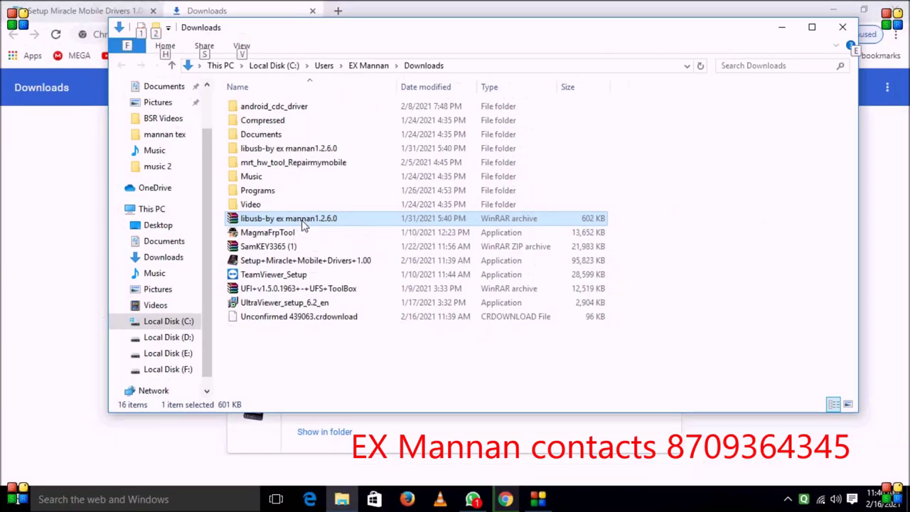
right_click(306, 219)
click(337, 228)
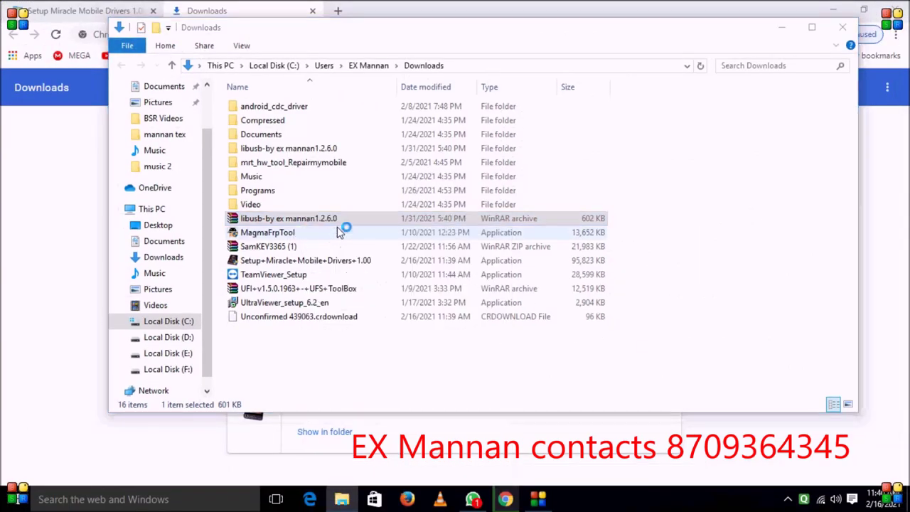
click(894, 8)
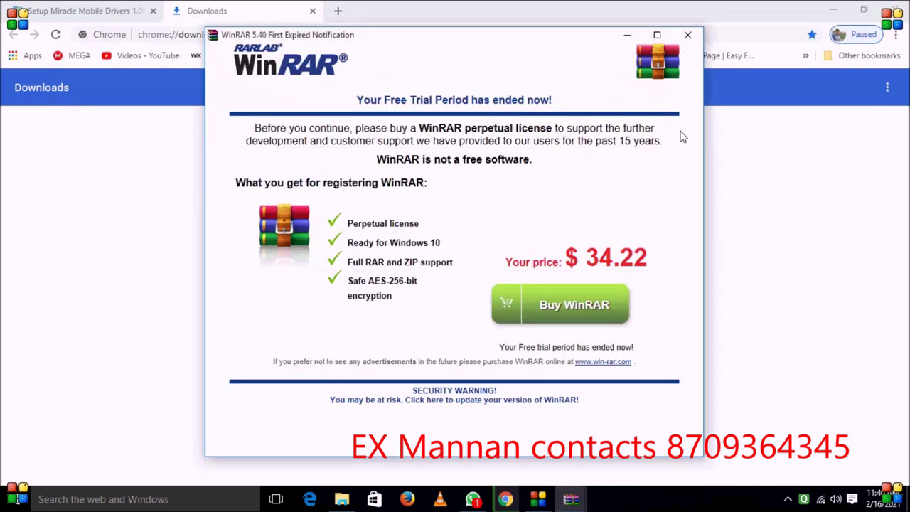
click(689, 33)
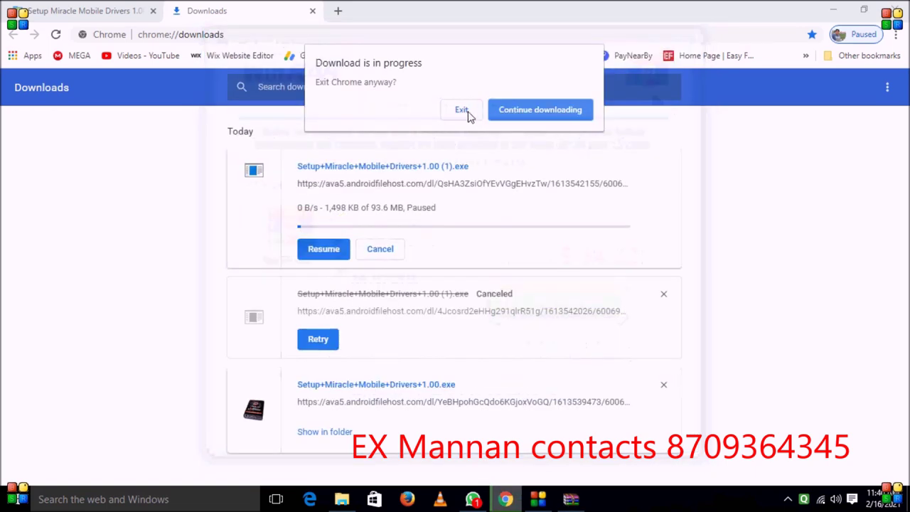
click(462, 111)
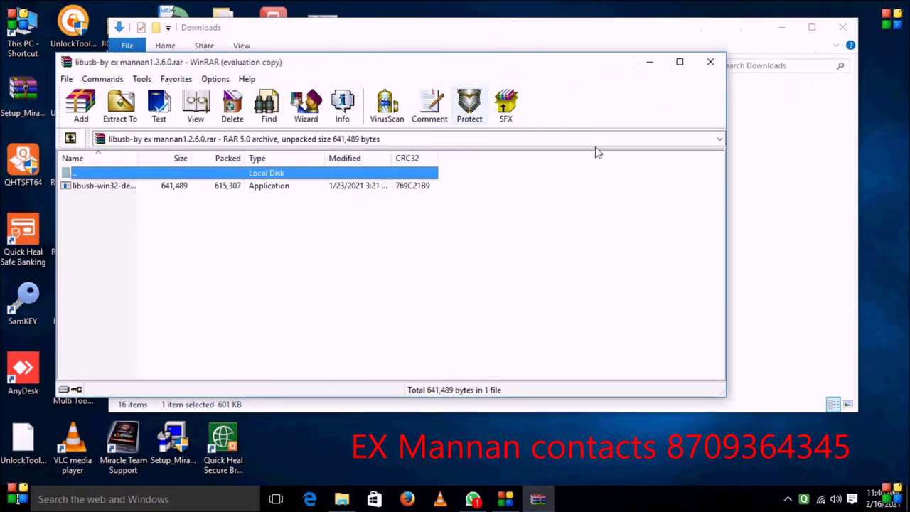
Launch the libusb-win32 installer from the archive and proceed to its license agreement
click(91, 187)
right_click(92, 187)
click(86, 192)
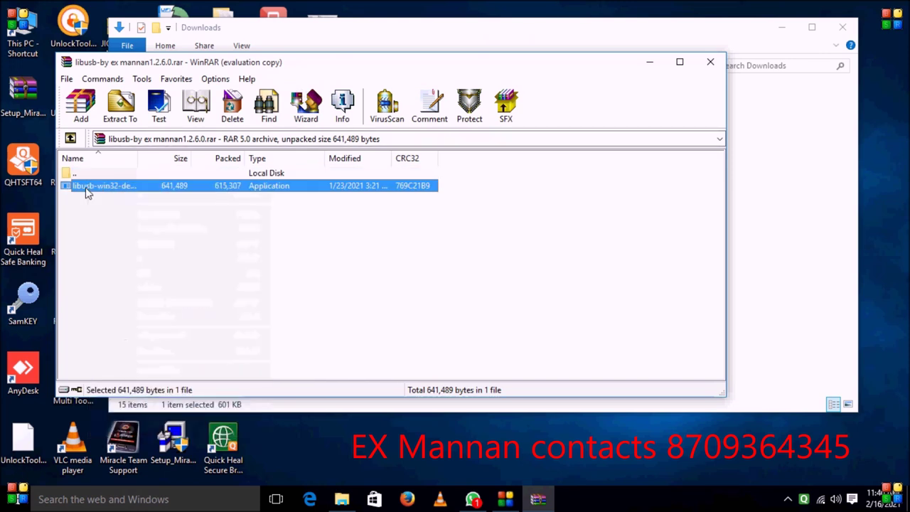
double_click(87, 191)
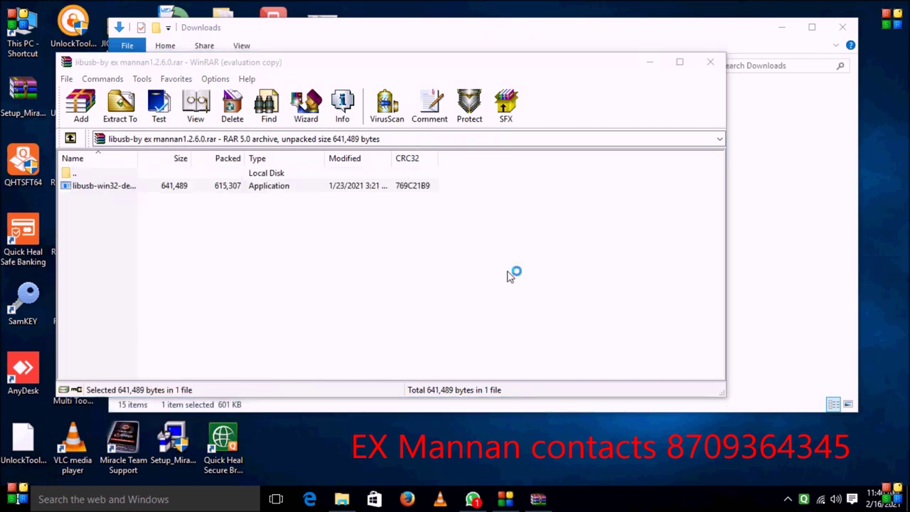
click(544, 357)
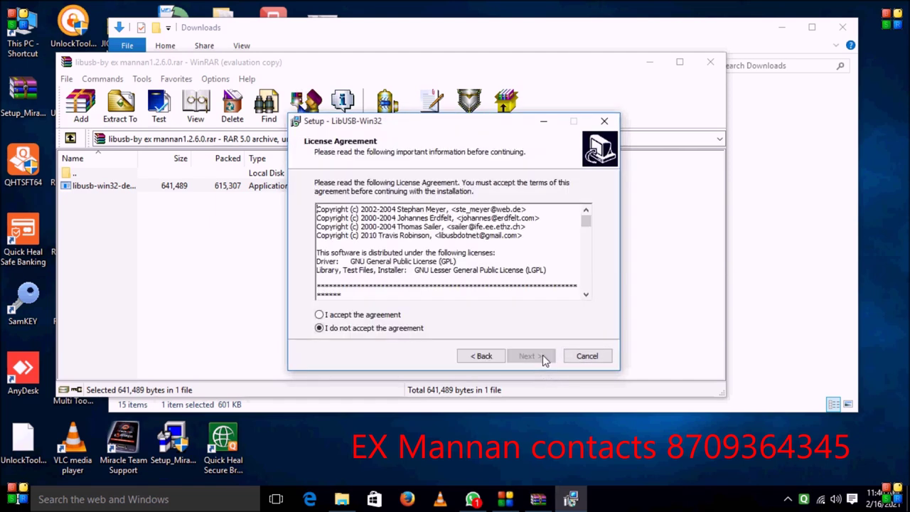
Accept the license agreement and install LibUSB-Win32 into C:\Program Files\LibUSB-Win32, completing the setup wizard
click(349, 318)
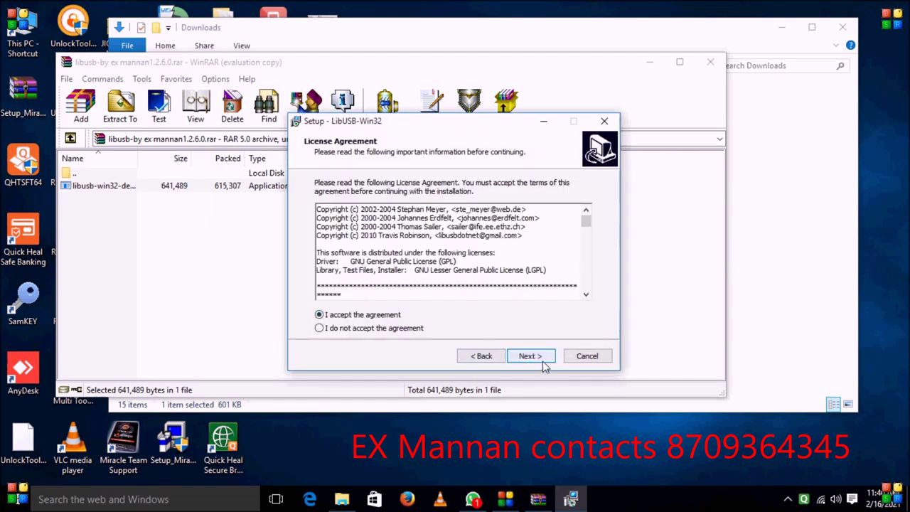
click(544, 360)
click(541, 357)
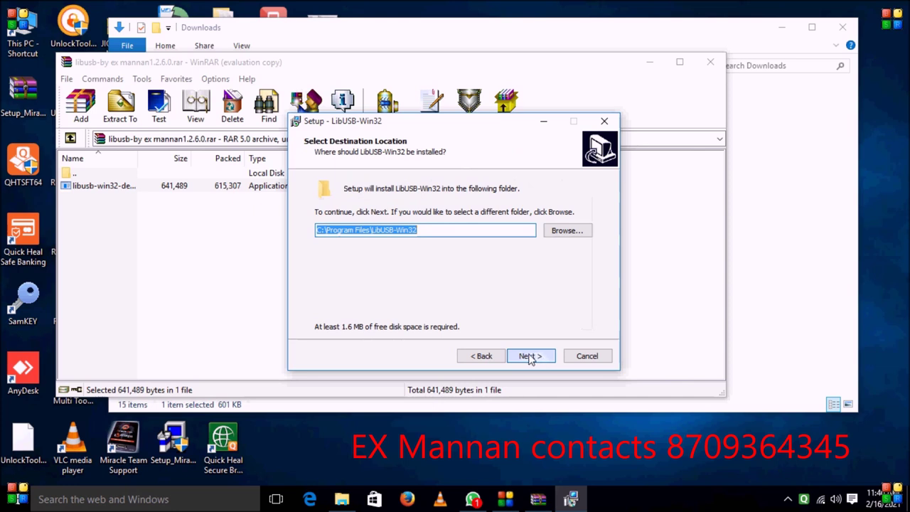
click(530, 358)
click(529, 358)
click(530, 358)
click(529, 357)
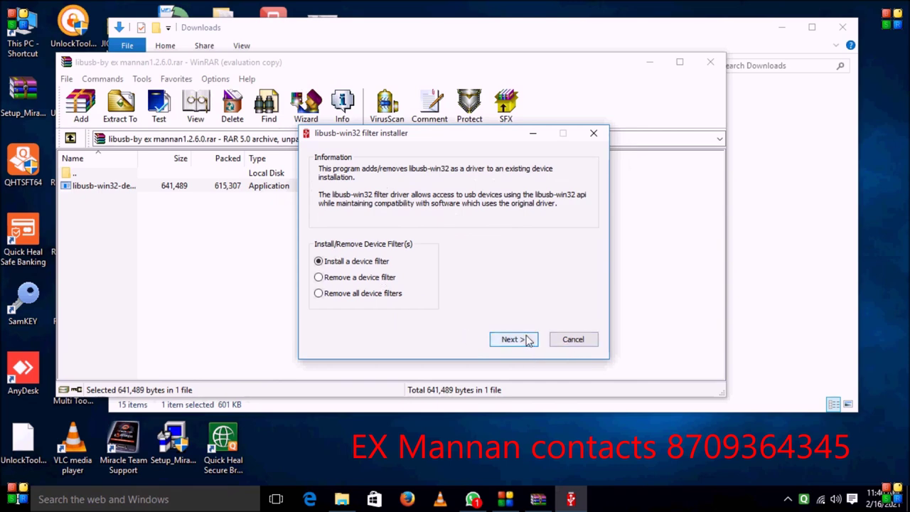
Cancel the libusb-win32 filter installer at device selection and close the archive window
click(527, 339)
click(572, 341)
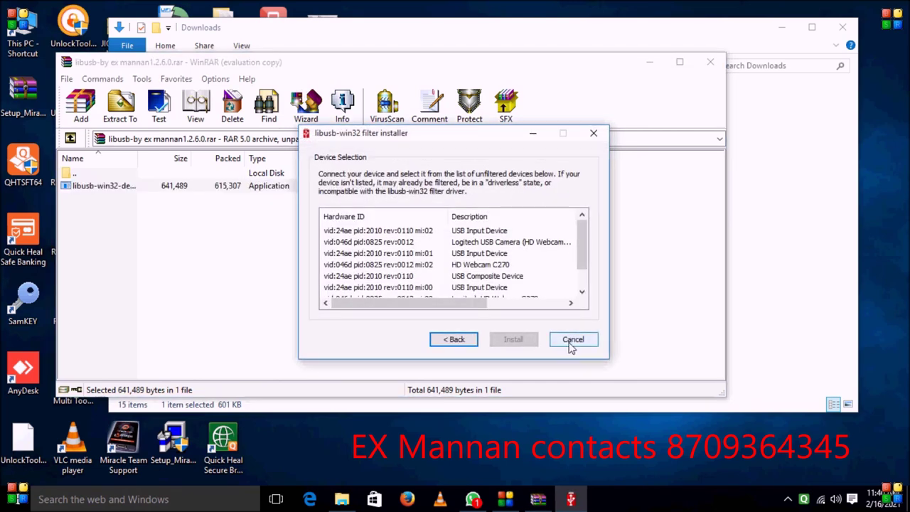
click(711, 64)
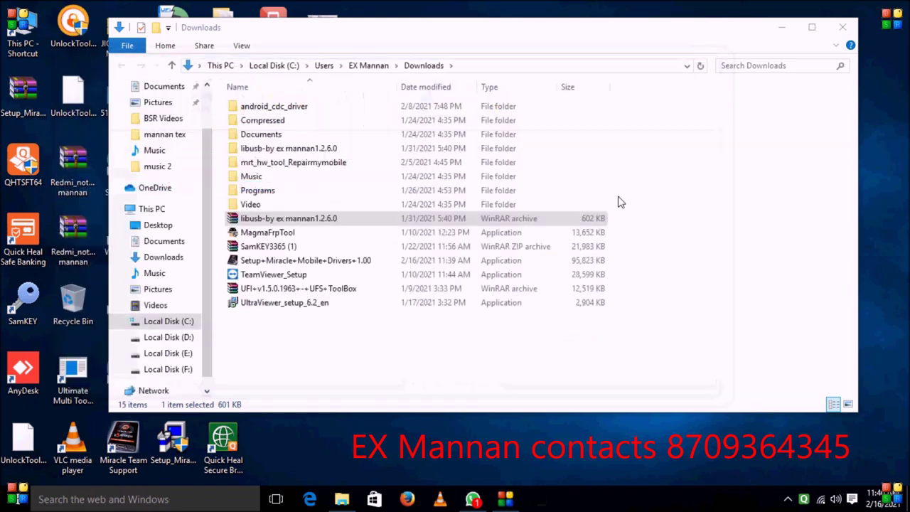
Run Setup+Miracle+Mobile+Drivers+1.00, agree to install Miracle Mobiles Driver, and close the Downloads folder
click(264, 262)
right_click(264, 263)
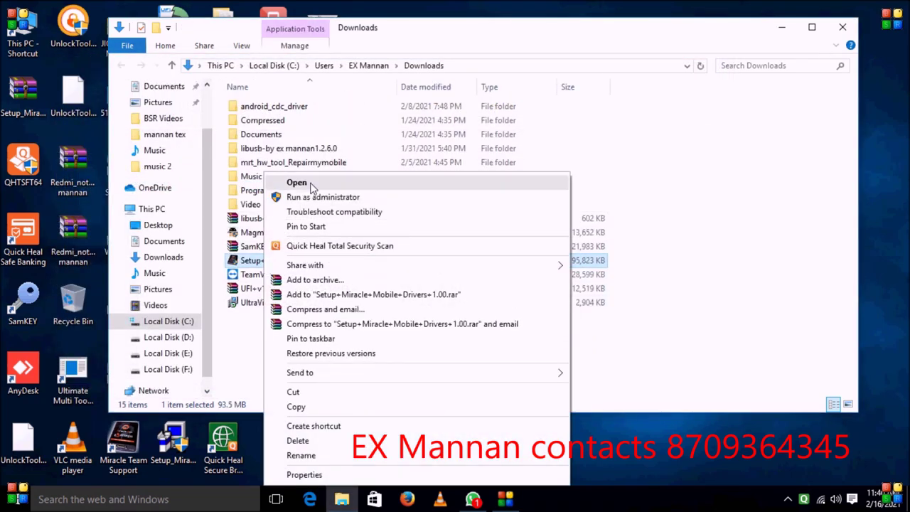
click(315, 182)
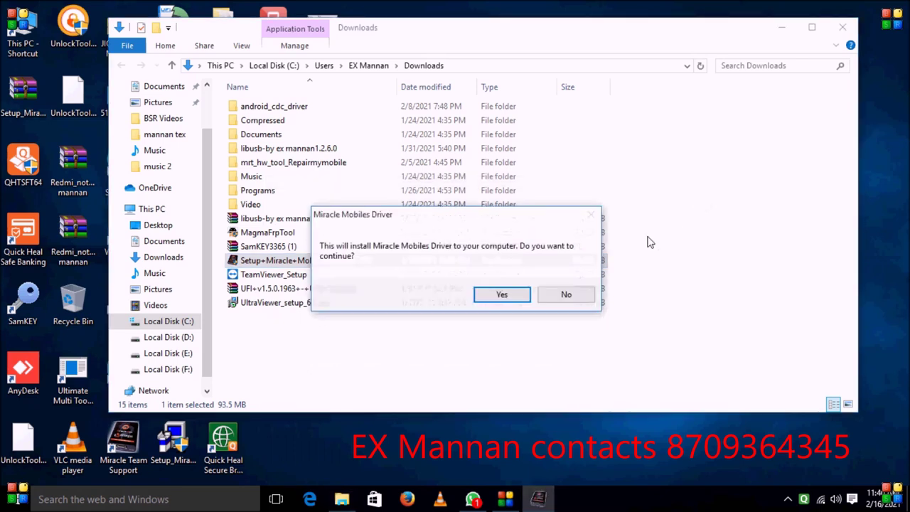
click(500, 297)
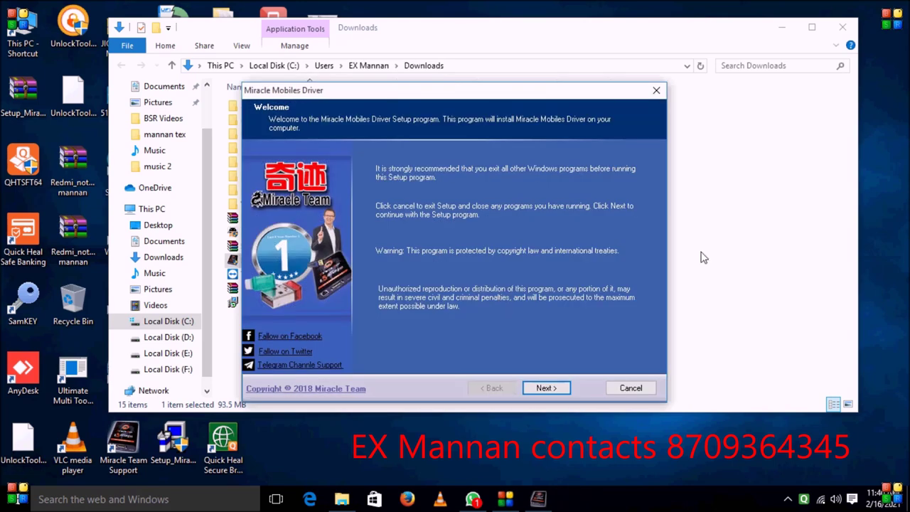
click(842, 26)
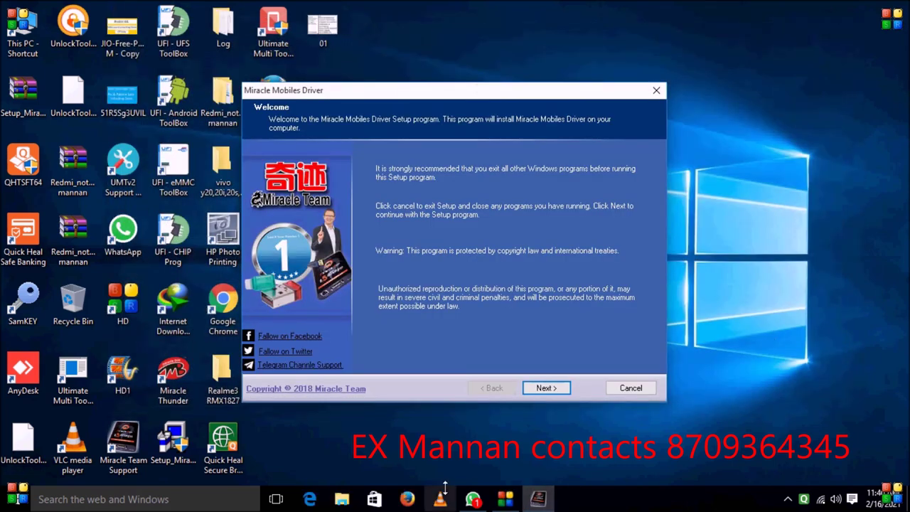
Accept the Miracle Mobiles Driver license terms and start the installation, closing the miraclethunder.com page that opens
click(549, 387)
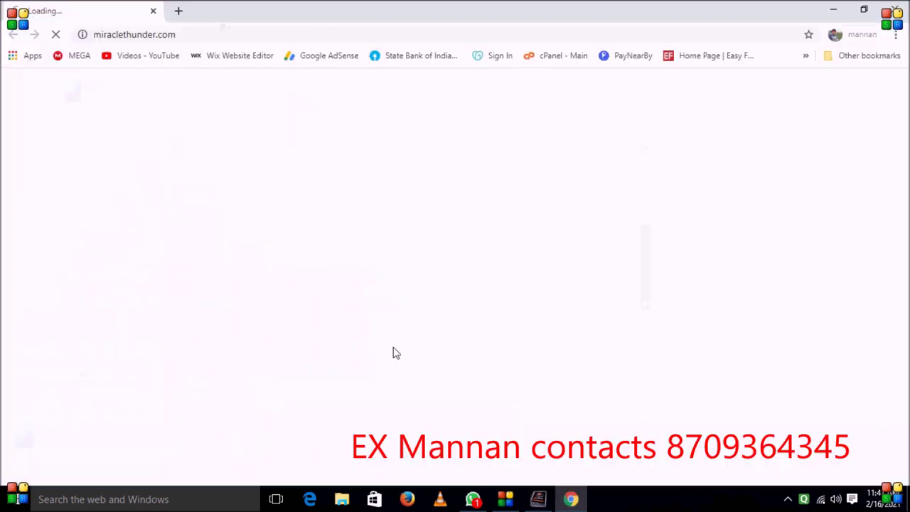
click(894, 9)
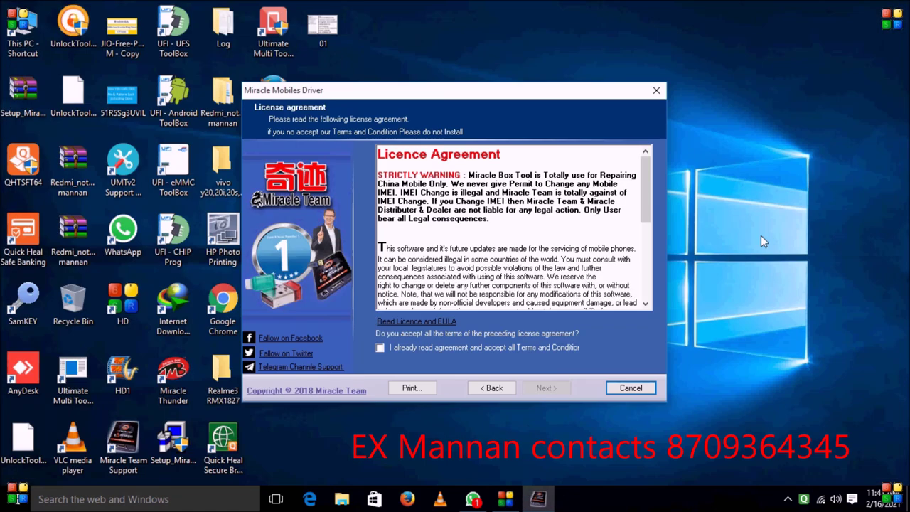
click(381, 347)
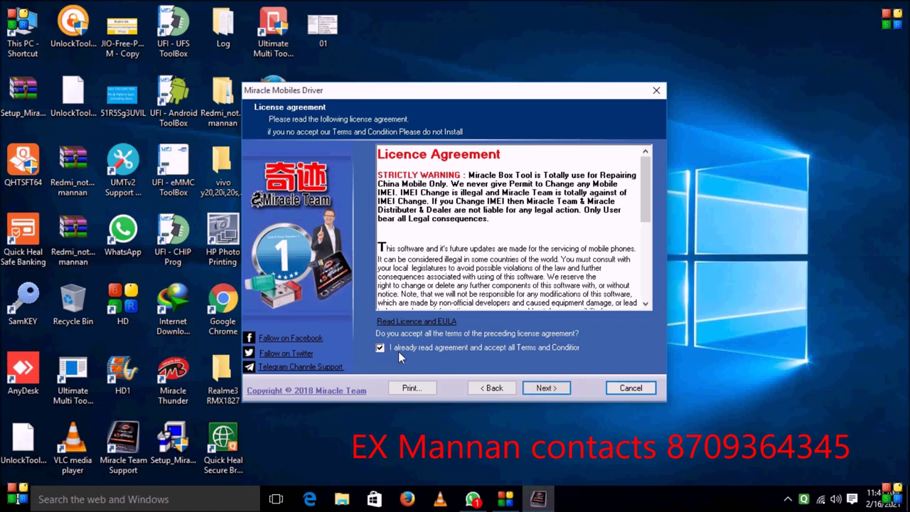
click(554, 386)
click(554, 387)
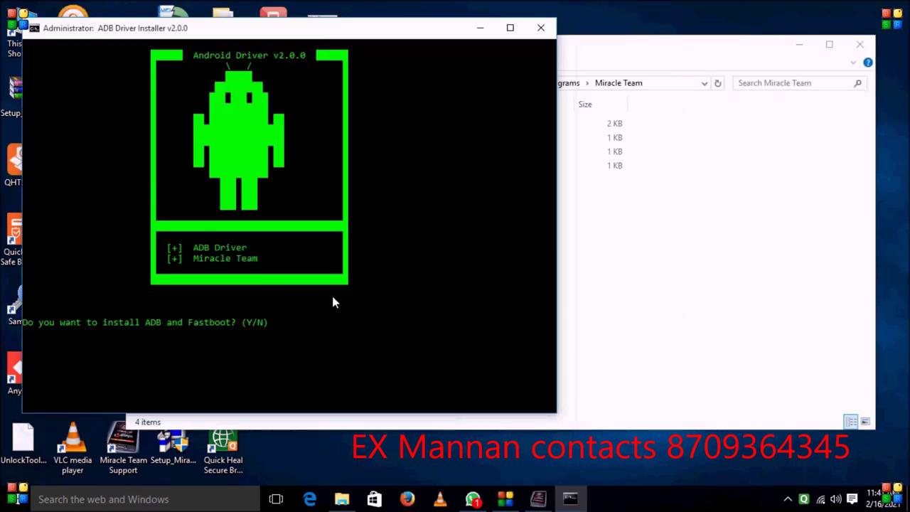
Answer y to installing ADB and Fastboot, installing ADB system-wide, and installing the device drivers
click(291, 323)
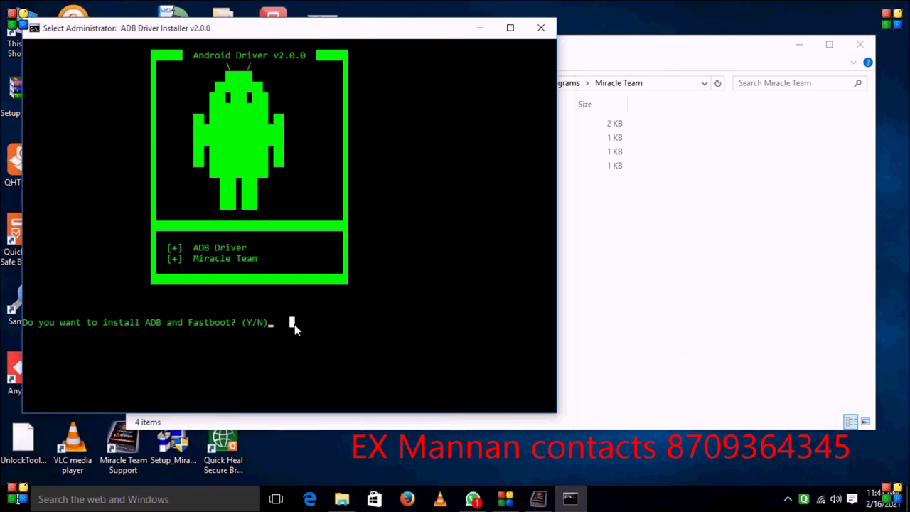
text(y)
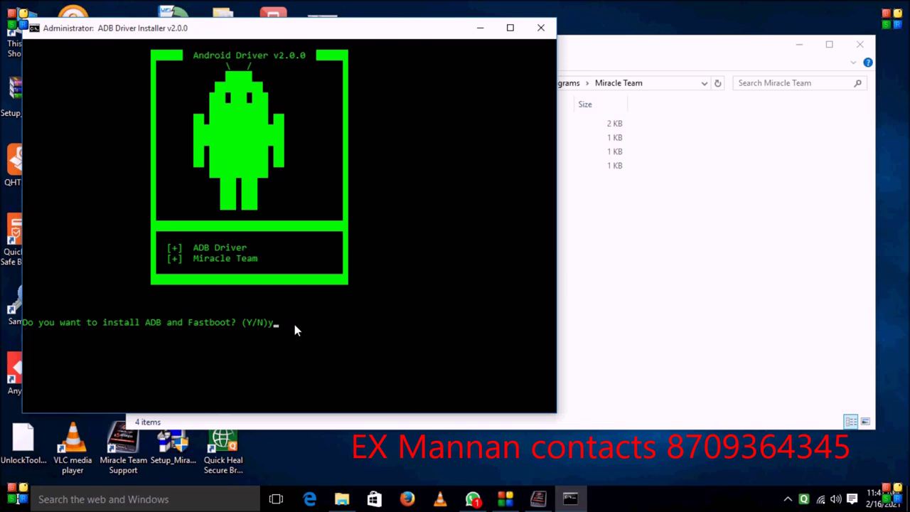
key(Return)
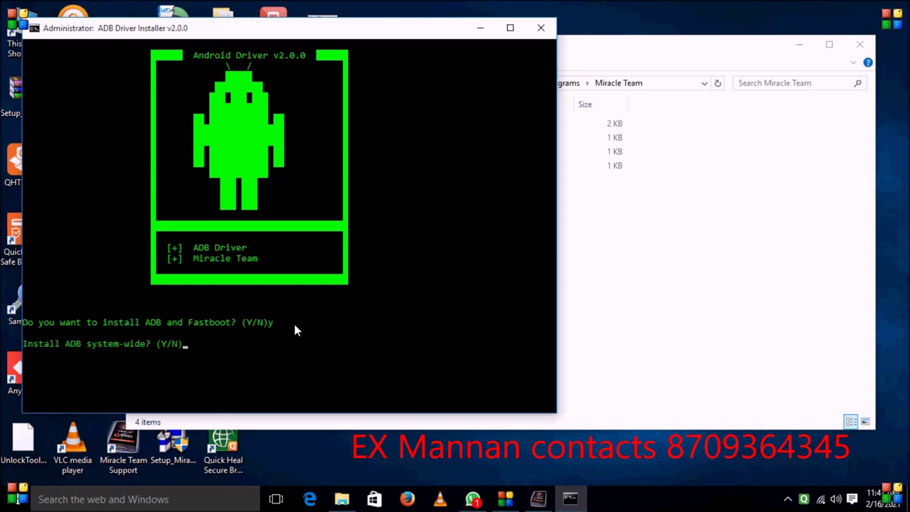
text(y)
key(Return)
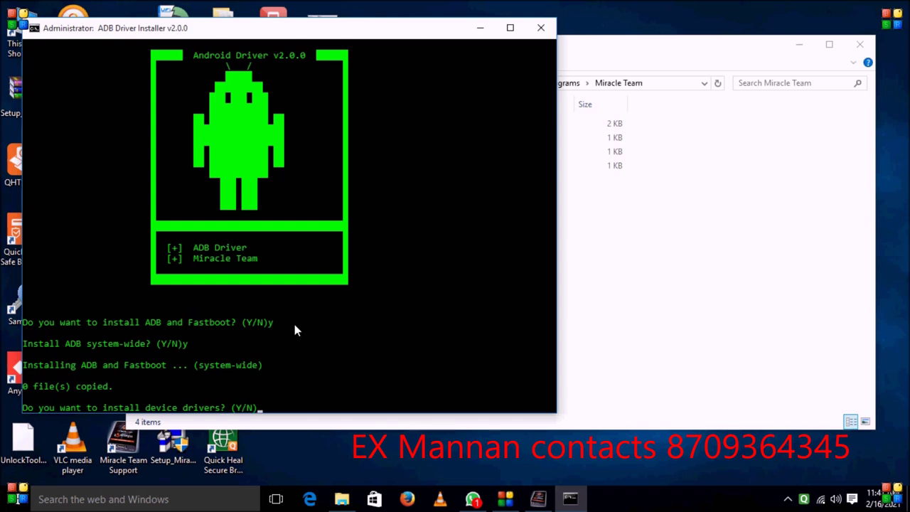
text(y)
key(Return)
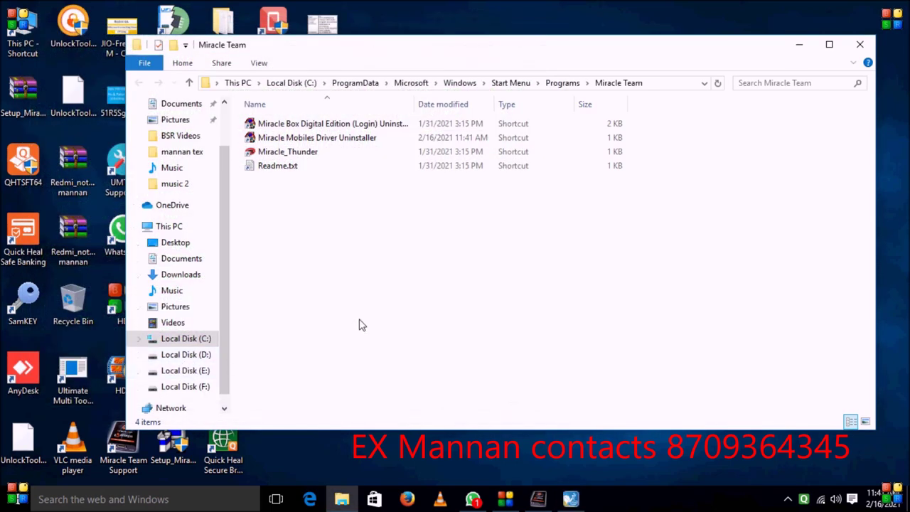
Close the Miracle Team folder and uninstall the previous version of the Intel Android Device USB driver
click(862, 45)
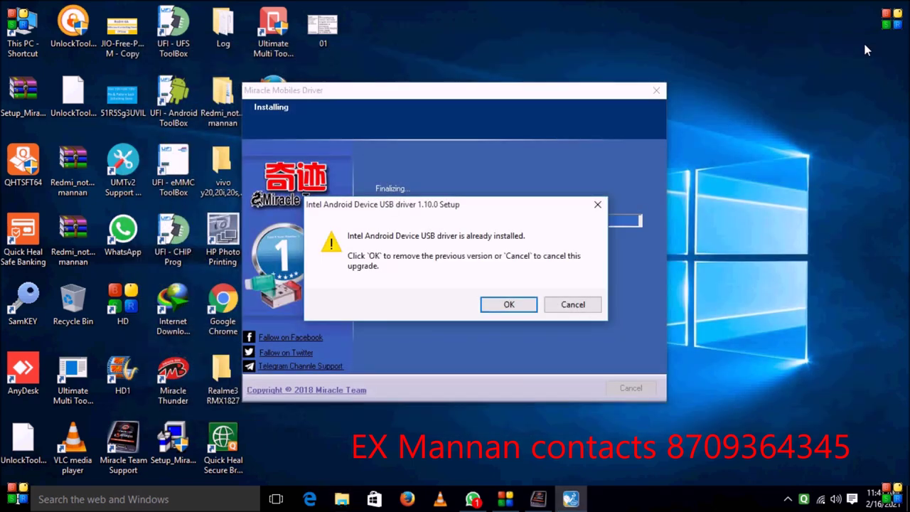
click(507, 304)
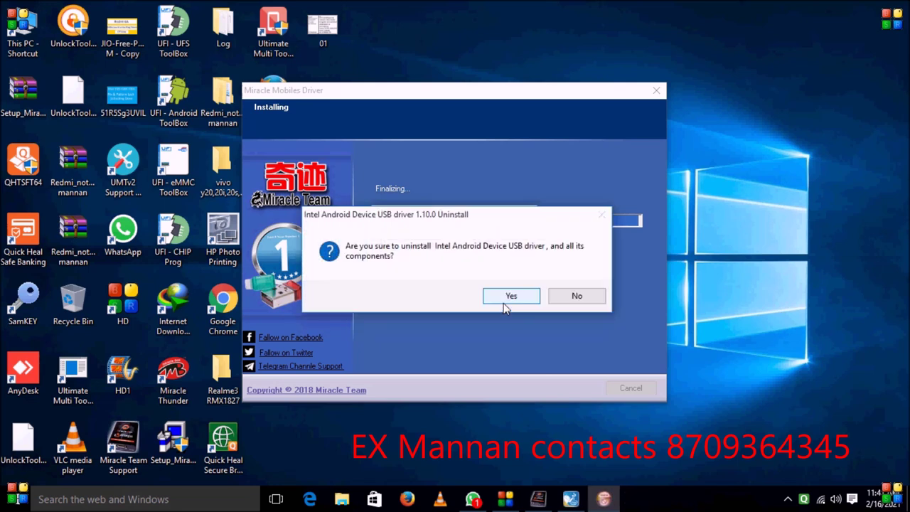
click(506, 301)
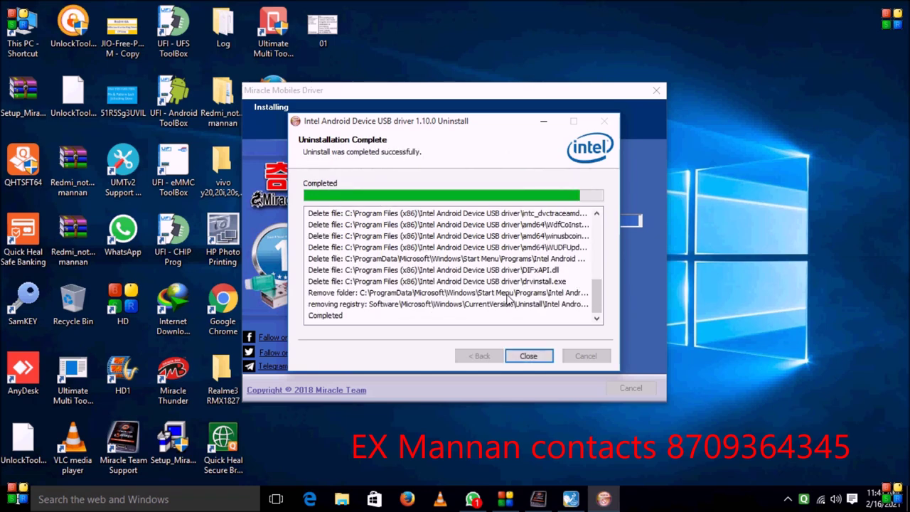
Close the completed uninstaller and install Intel Android Device USB driver 1.10.0 with the default options
click(519, 355)
click(565, 296)
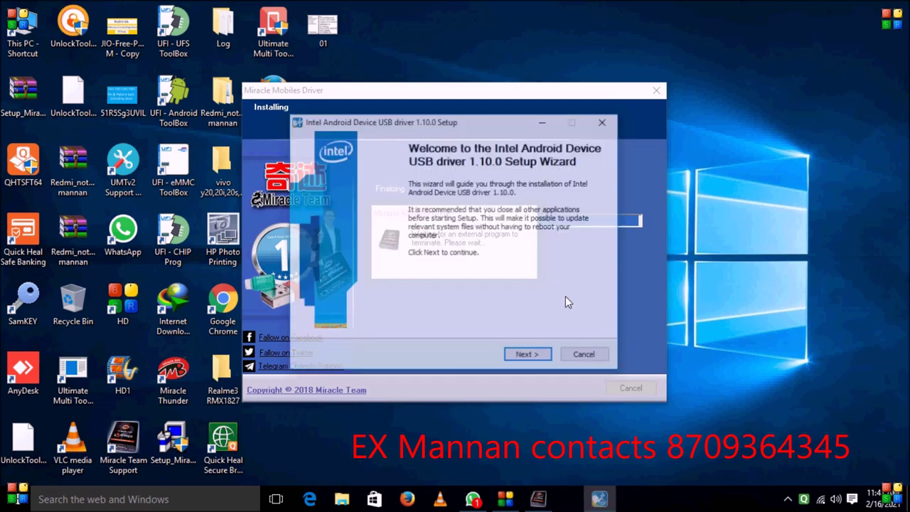
click(528, 357)
click(530, 357)
click(530, 357)
click(530, 356)
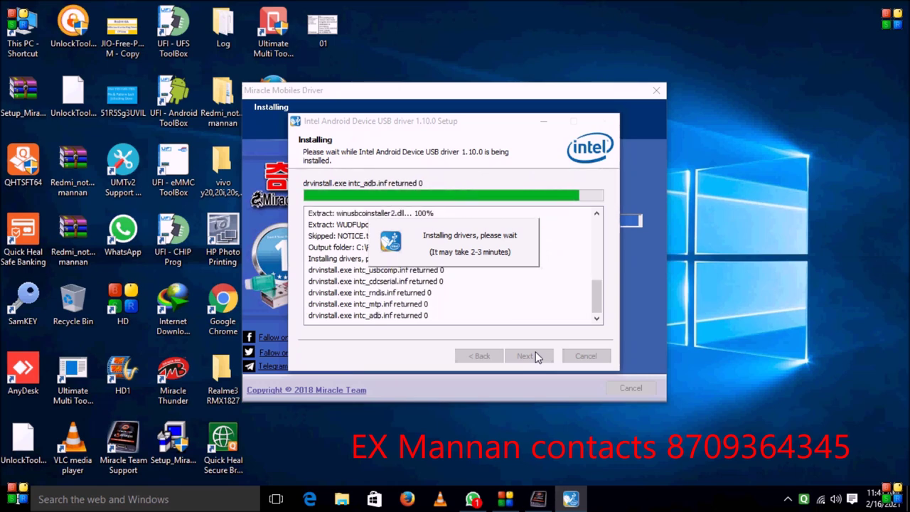
click(560, 297)
click(520, 358)
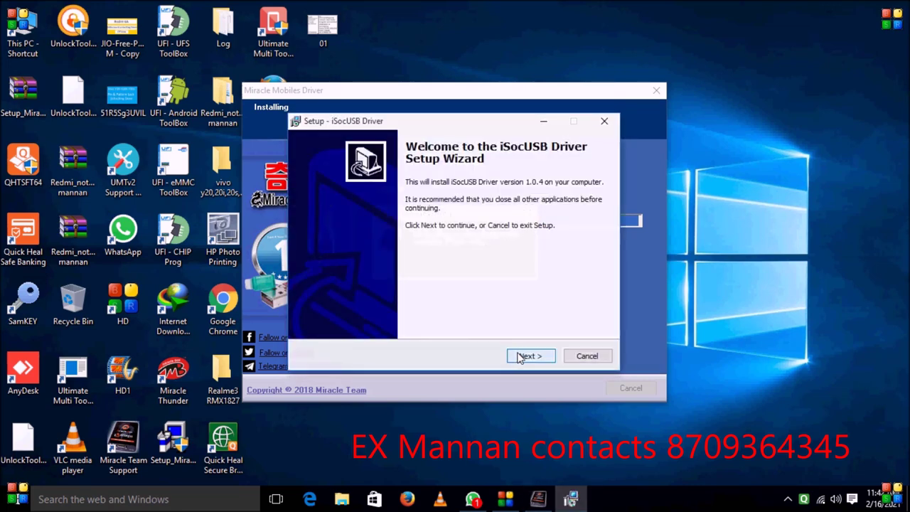
Accept the iSocUSB Driver 1.0.4 license agreement and start the installation with the default options
click(523, 356)
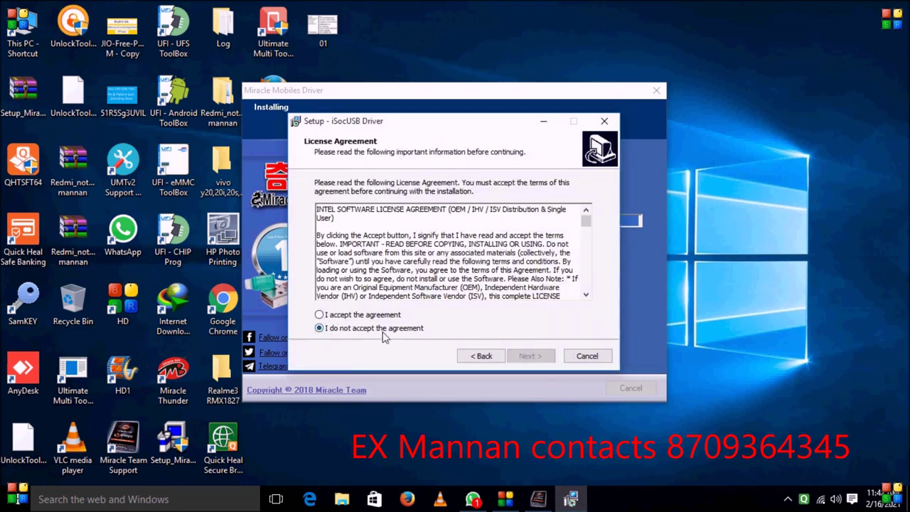
click(370, 315)
click(524, 355)
click(524, 356)
click(524, 355)
click(524, 355)
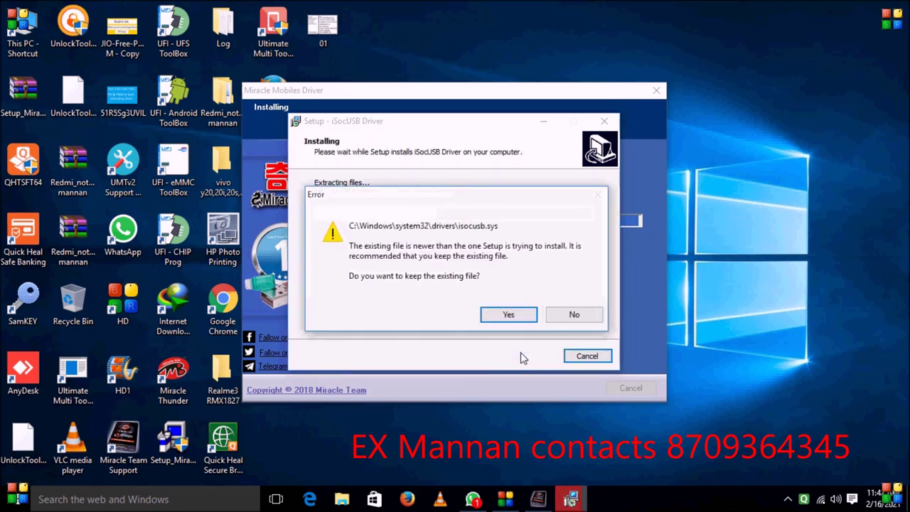
Keep the existing isocusb.sys file, acknowledge the Intel SoC device disconnection notice, and allow the unverified driver software to install anyway
click(520, 320)
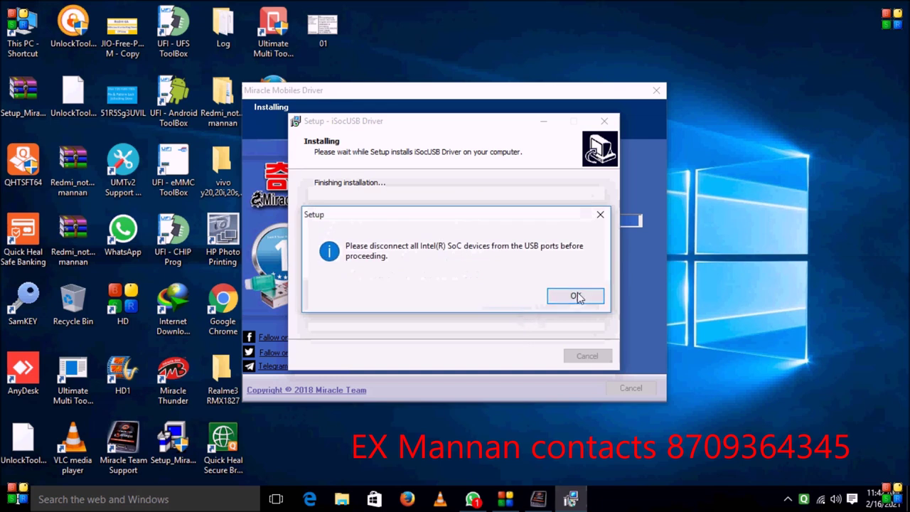
click(578, 293)
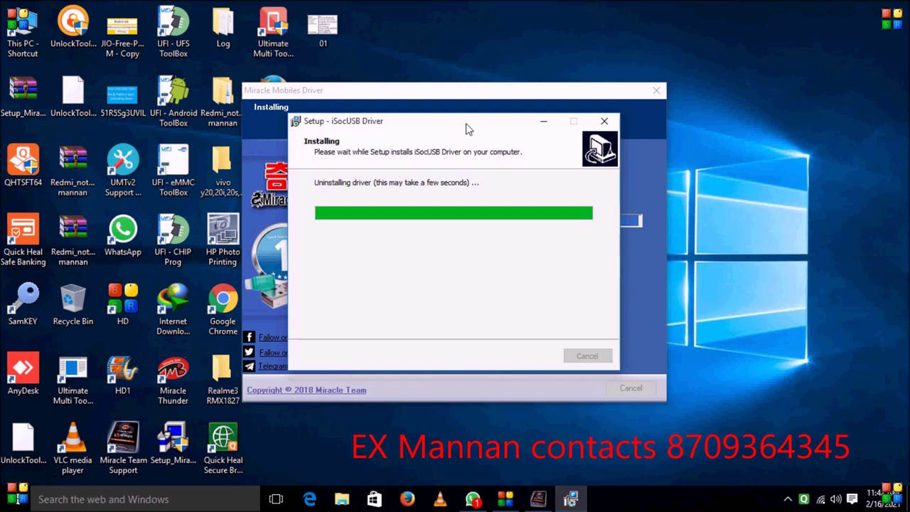
right_click(511, 61)
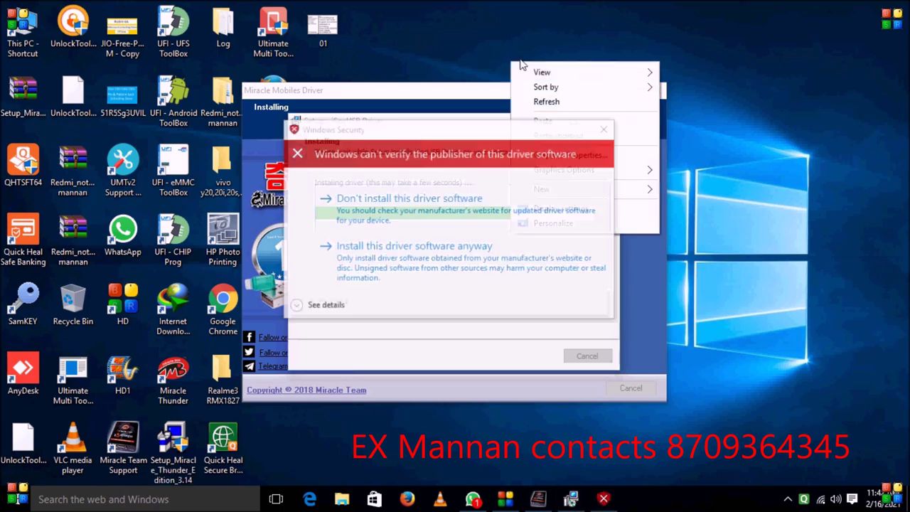
click(378, 259)
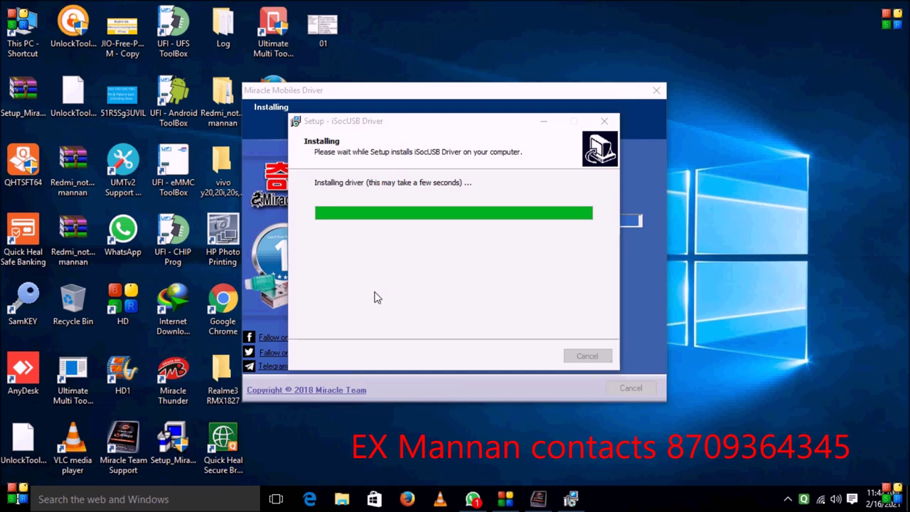
right_click(453, 3)
click(485, 37)
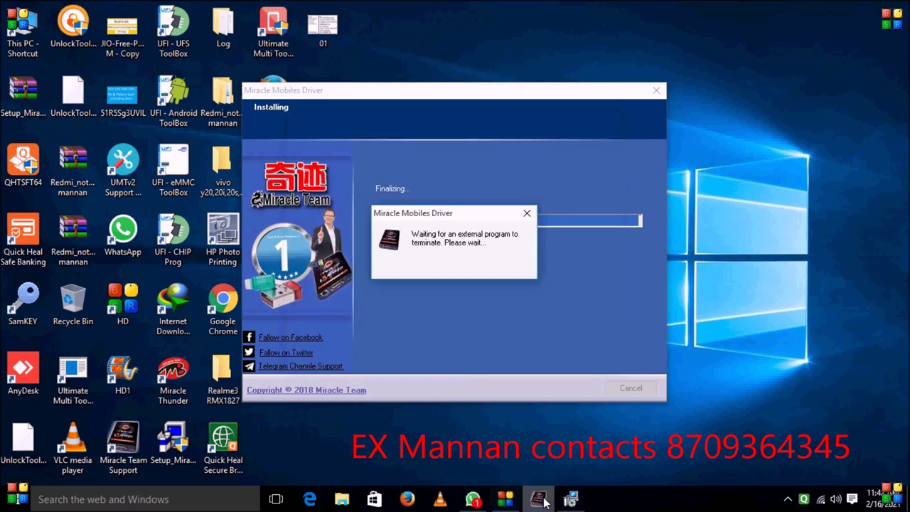
click(570, 500)
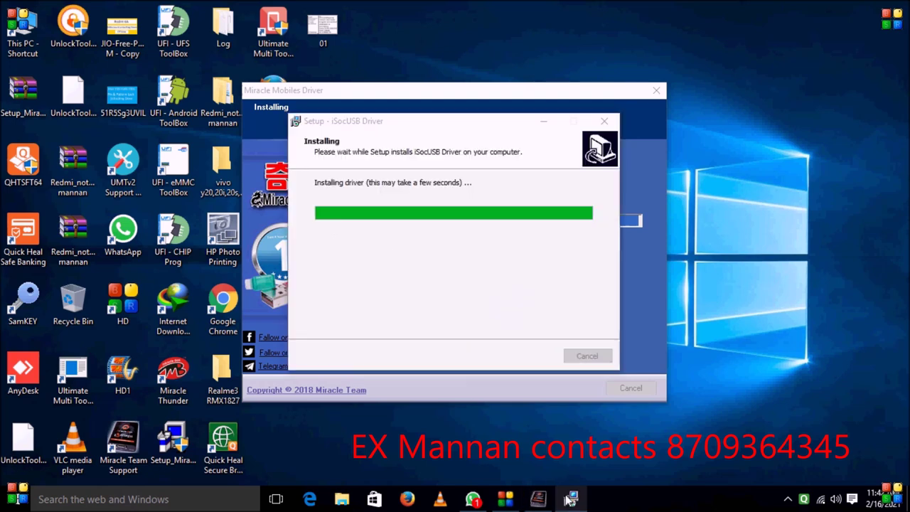
right_click(619, 8)
click(649, 45)
right_click(660, 34)
click(703, 72)
right_click(700, 60)
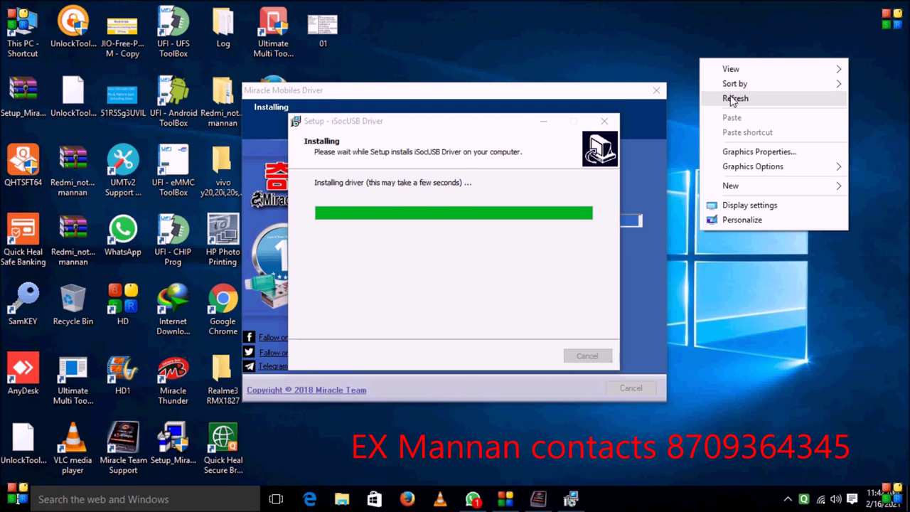
click(730, 96)
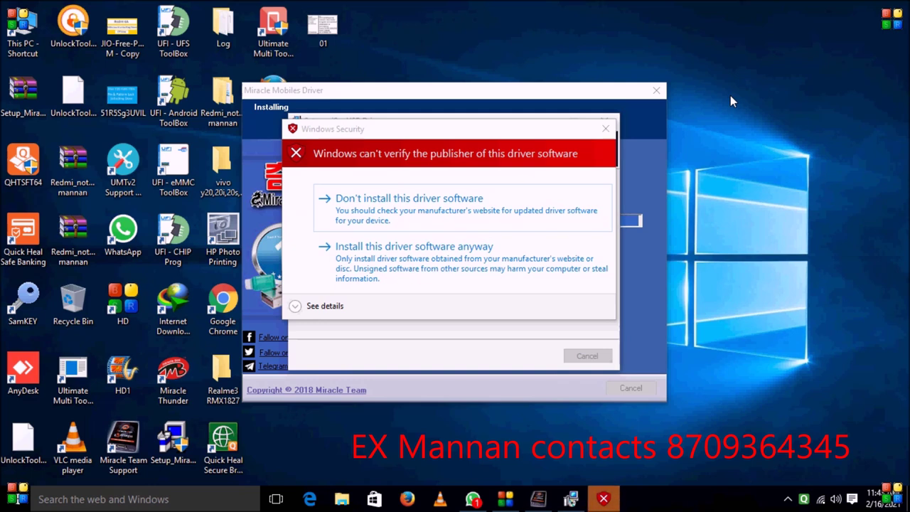
Allow the remaining unverified driver software to install anyway and finish the iSocUSB Driver setup
click(370, 262)
click(524, 358)
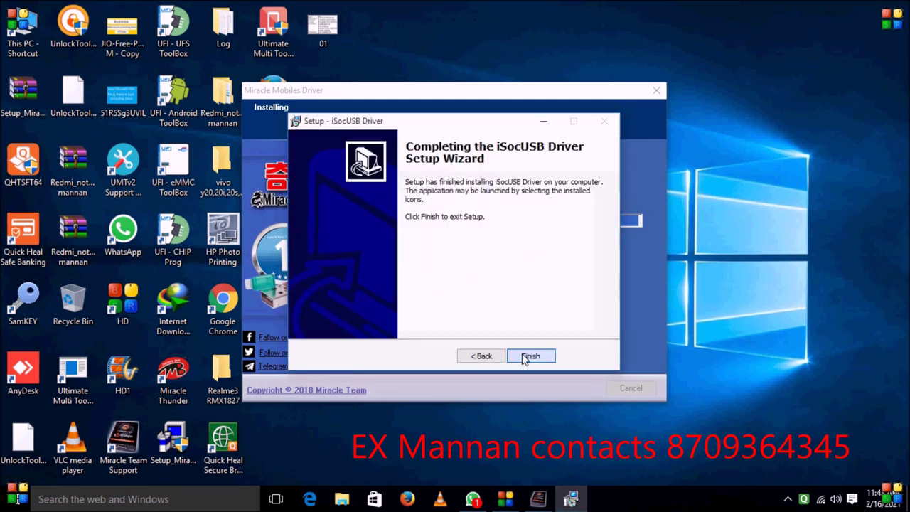
click(522, 354)
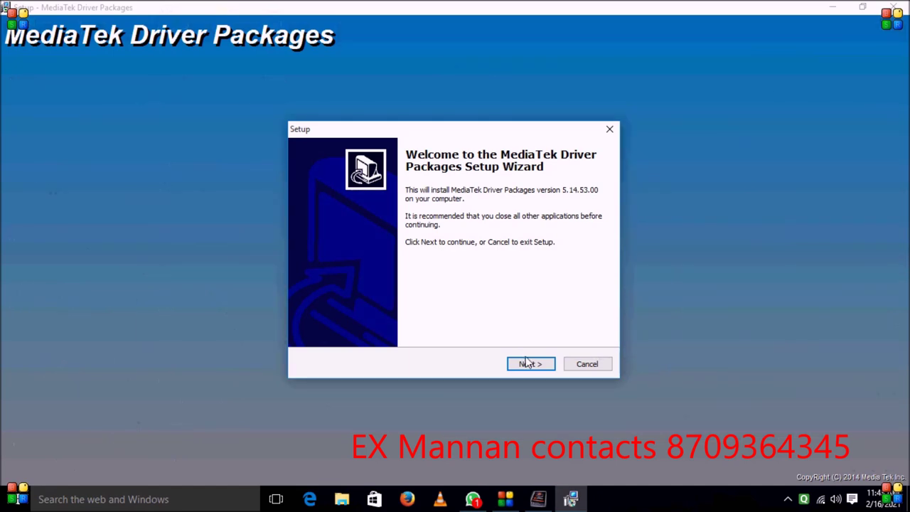
Install MediaTek Driver Packages 5.14.53.00 into C:\Program Files\MediaTek\SP Driver and go through its Device Driver Installation Wizard
click(525, 363)
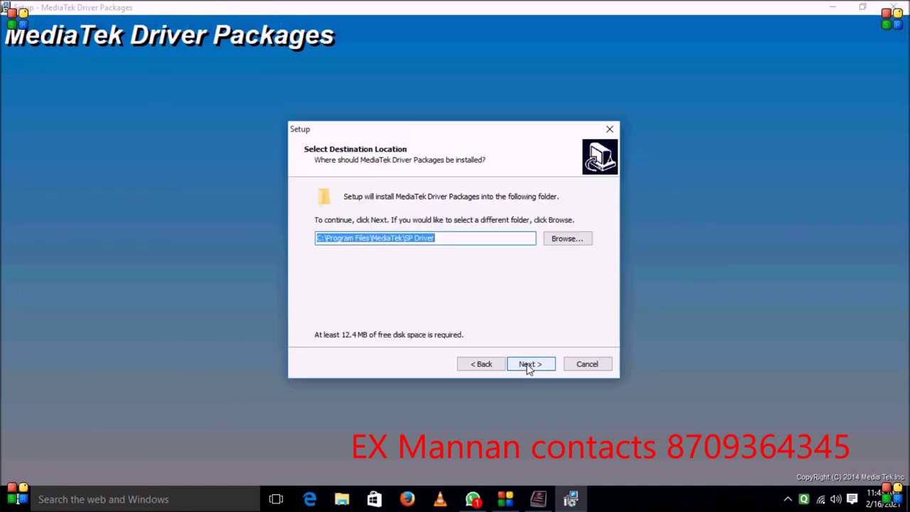
click(529, 365)
click(528, 366)
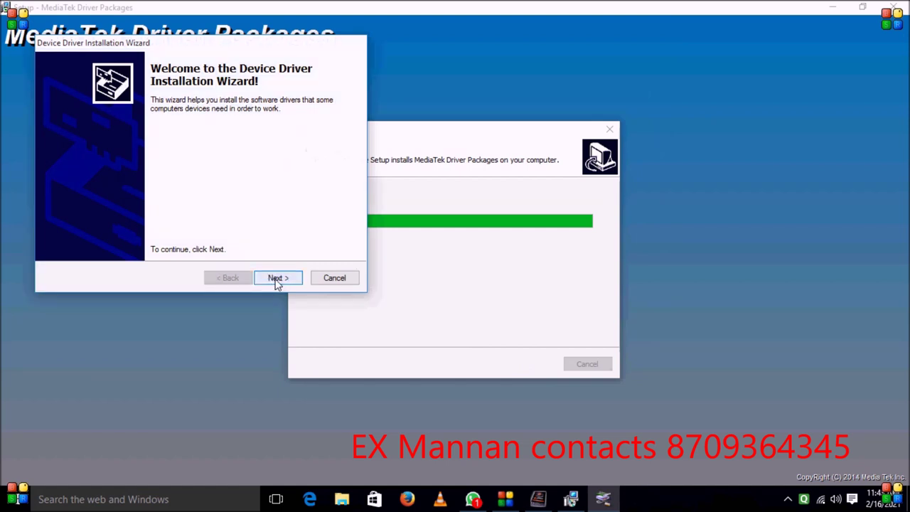
click(278, 279)
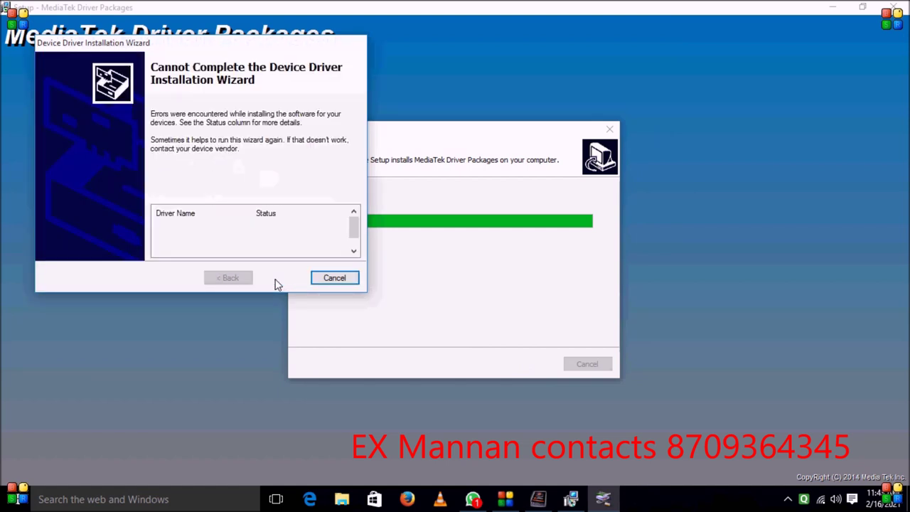
click(279, 281)
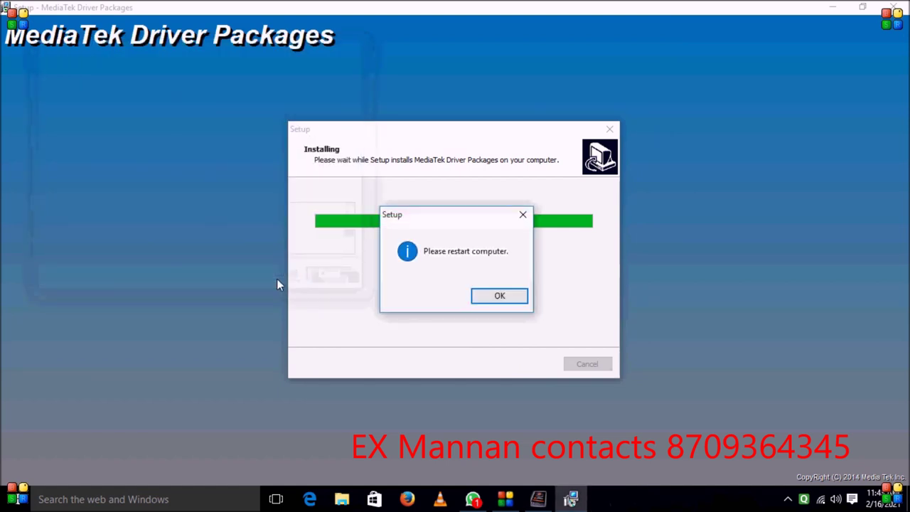
Acknowledge the restart notice, close the adb_usb file and command window, and finish the MediaTek Driver Packages setup
click(499, 295)
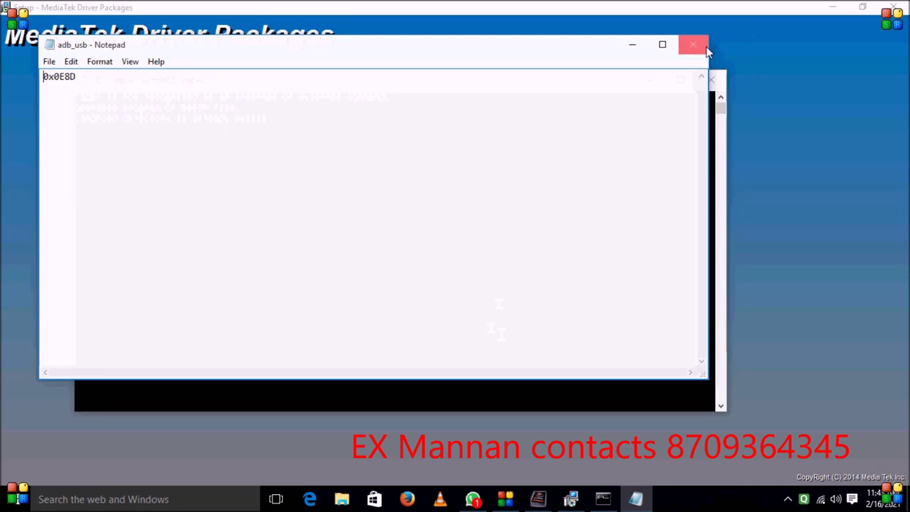
click(691, 46)
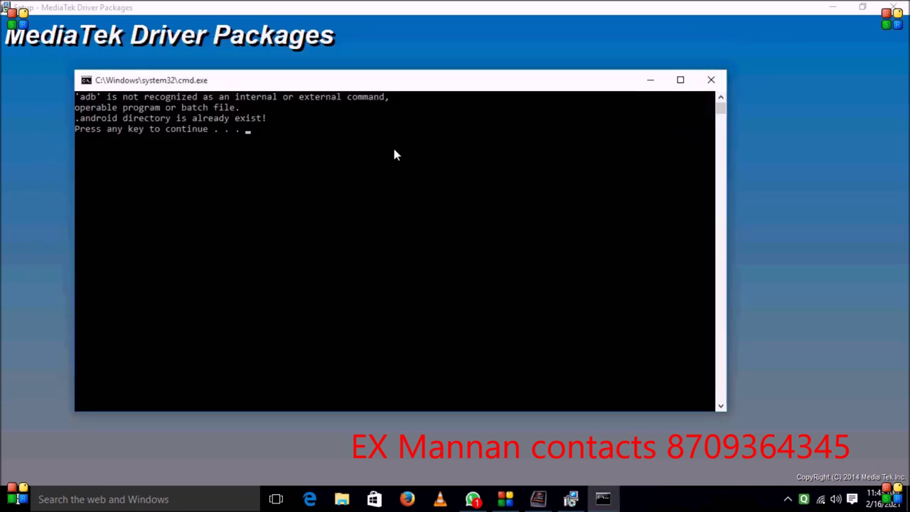
key(Return)
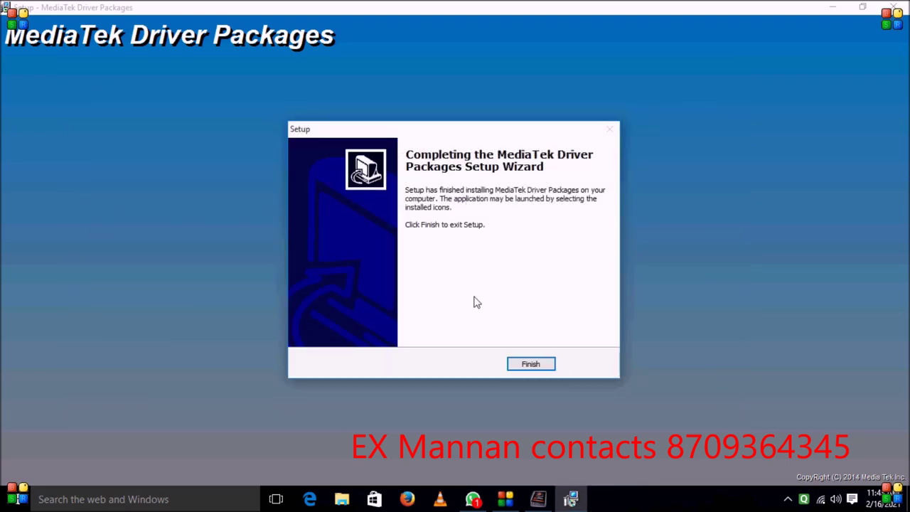
click(538, 363)
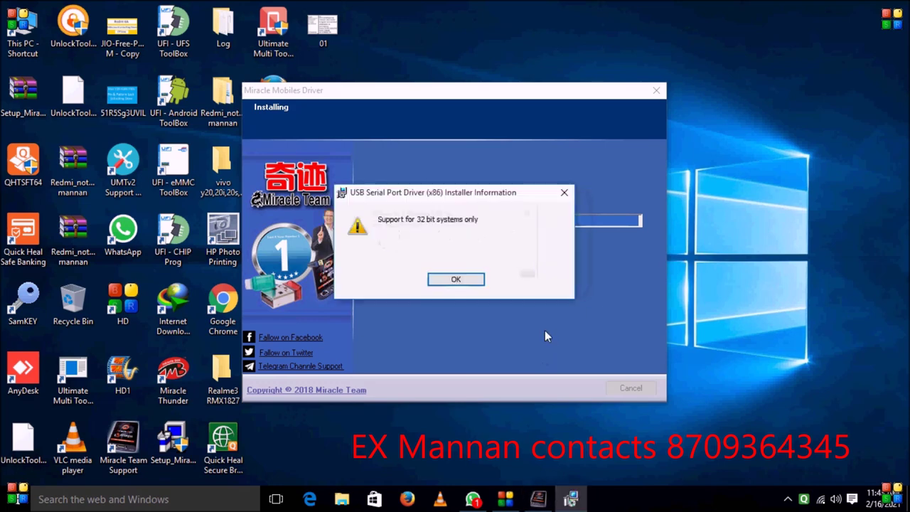
Exit the 32-bit USB Serial Port Driver (x86) installer and install the OPPO售后驱动程序 1.4.0 driver
click(455, 279)
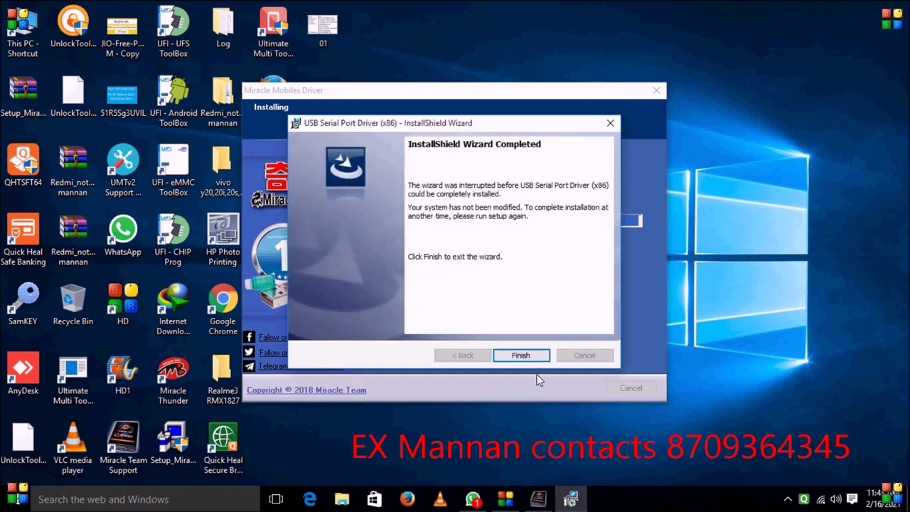
click(529, 356)
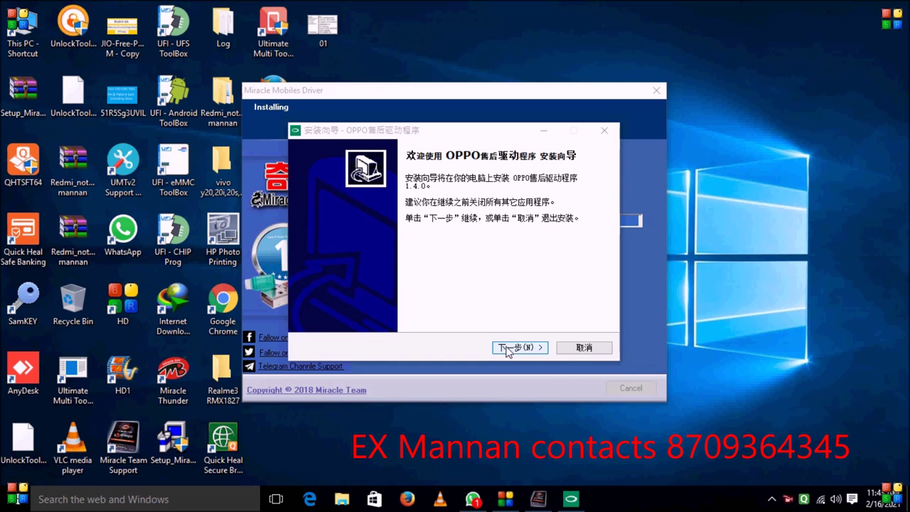
click(509, 348)
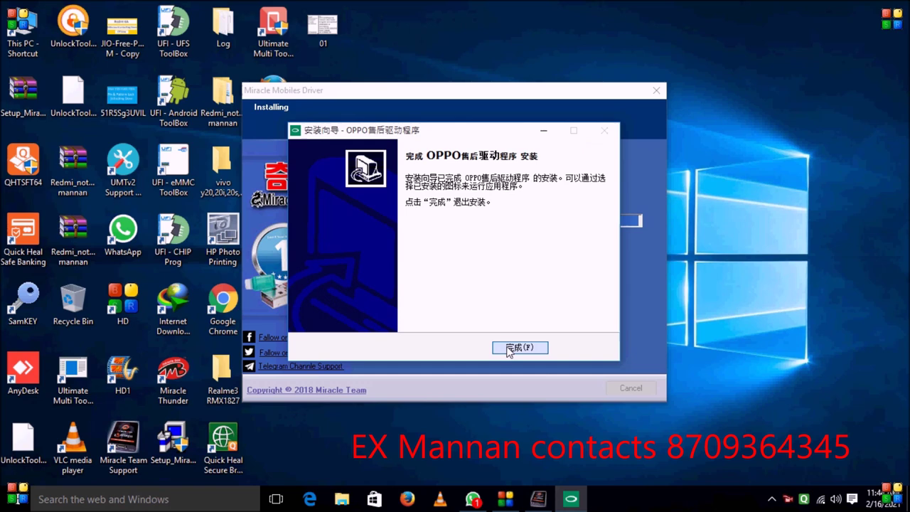
click(506, 347)
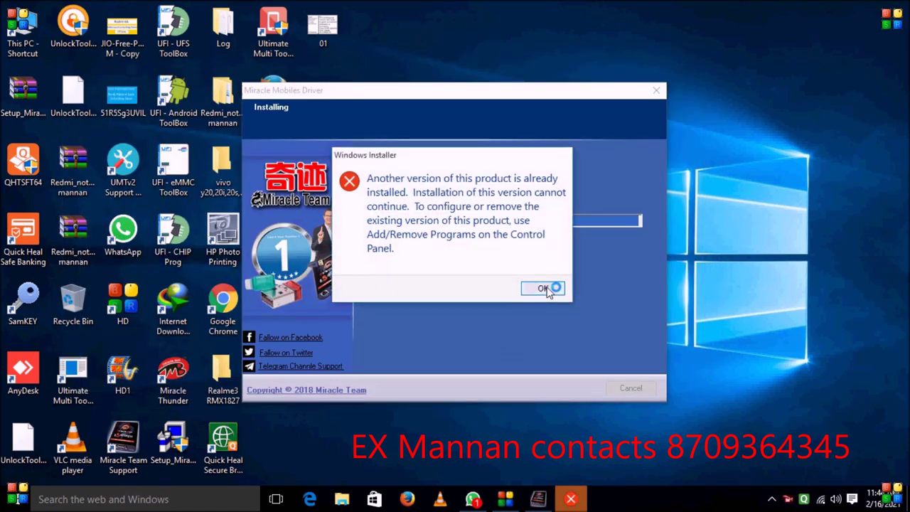
Dismiss the Windows Installer alerts and reinstall SAMSUNG USB Driver for Mobile Phones V1.5.25.0 in C:\Program Files\SAMSUNG\USB Drivers
click(543, 288)
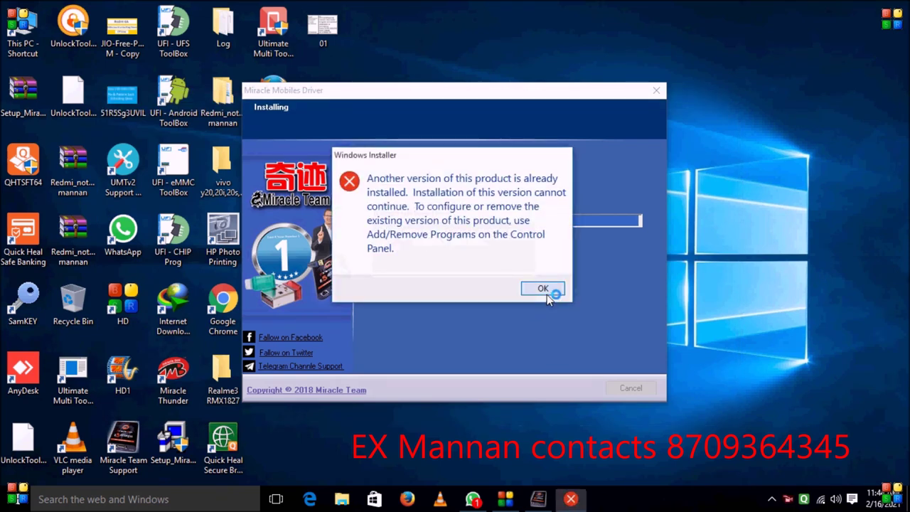
click(546, 290)
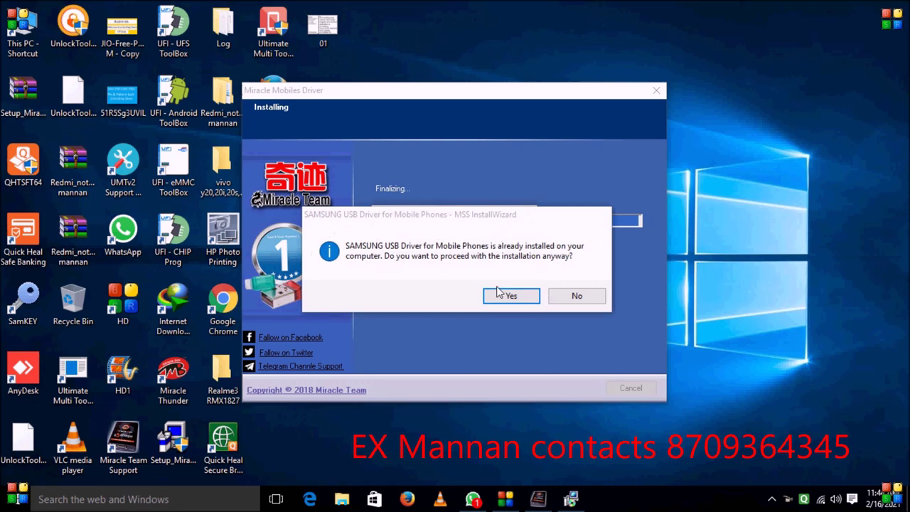
click(501, 295)
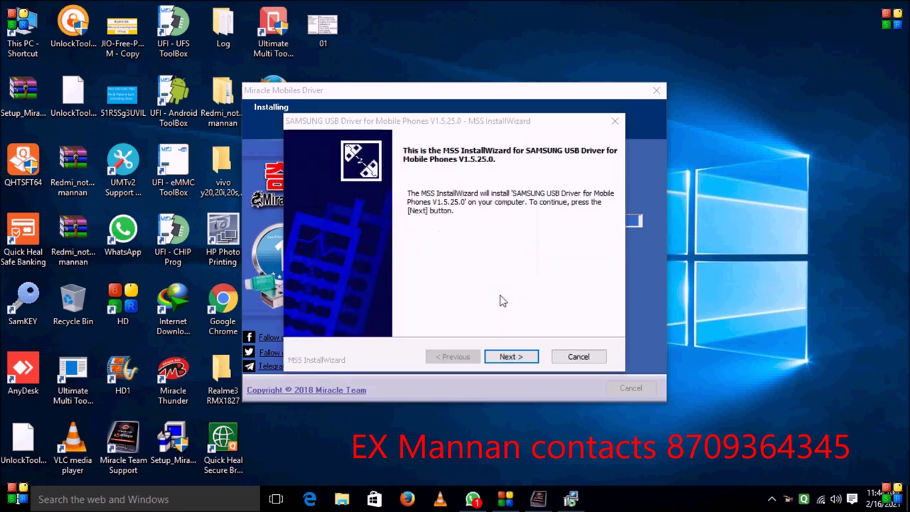
click(506, 357)
click(506, 356)
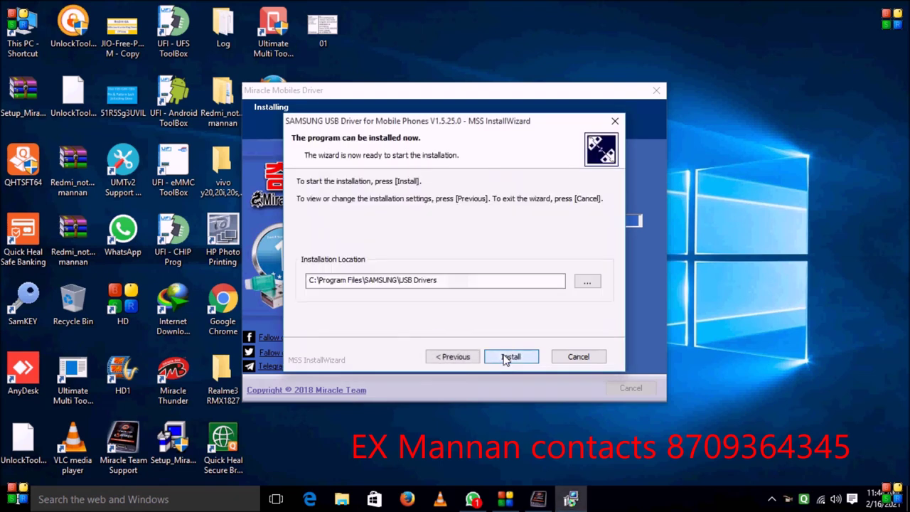
click(506, 358)
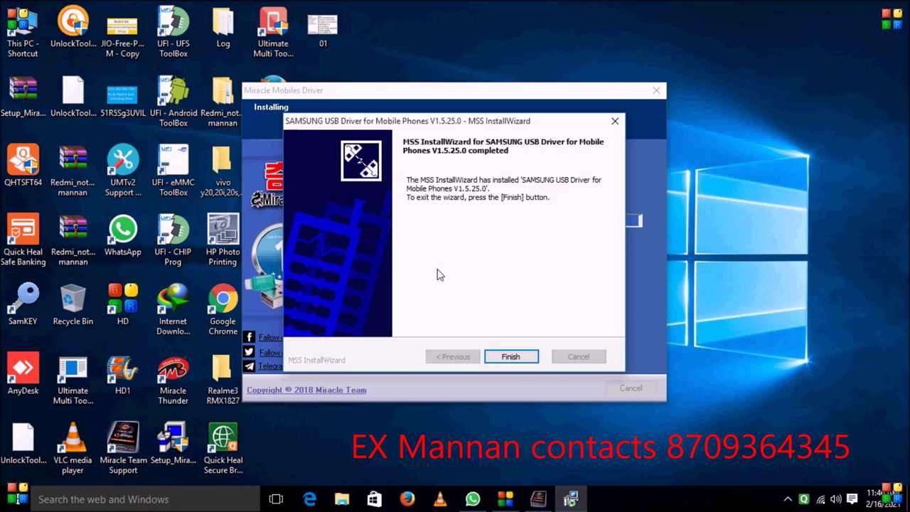
click(530, 357)
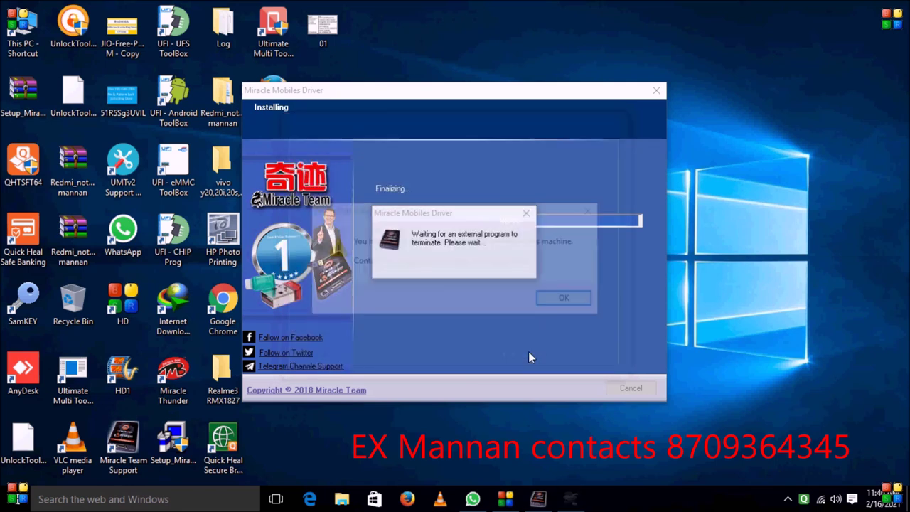
Install the Spreadtrum Driver Installation Package through its wizard and start the vivo Phone Driver installation
click(573, 296)
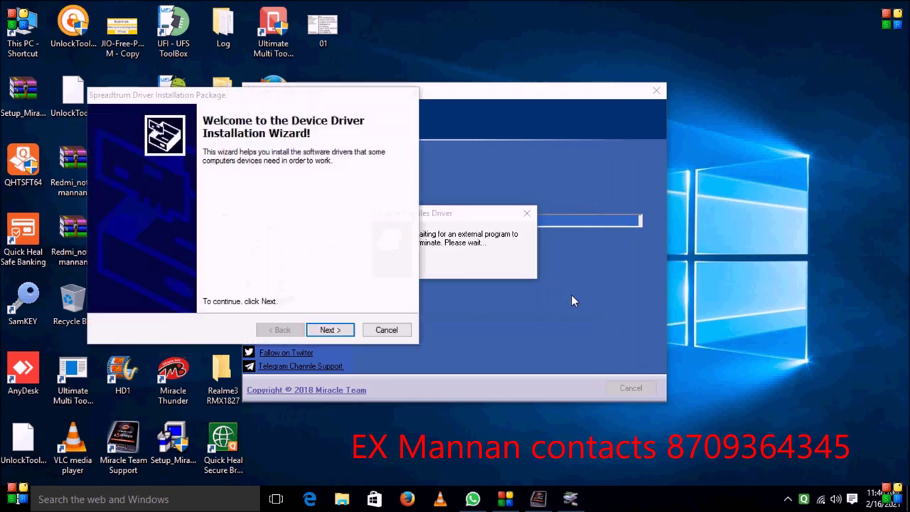
click(329, 329)
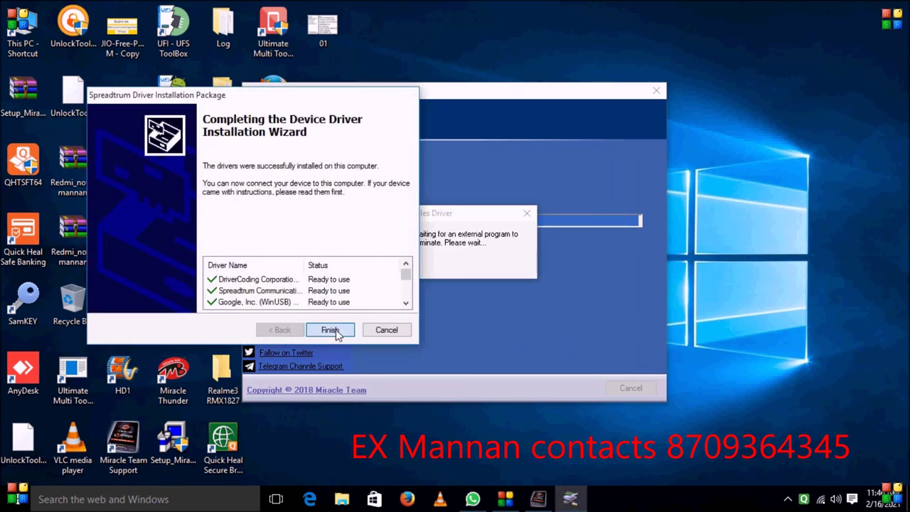
click(331, 330)
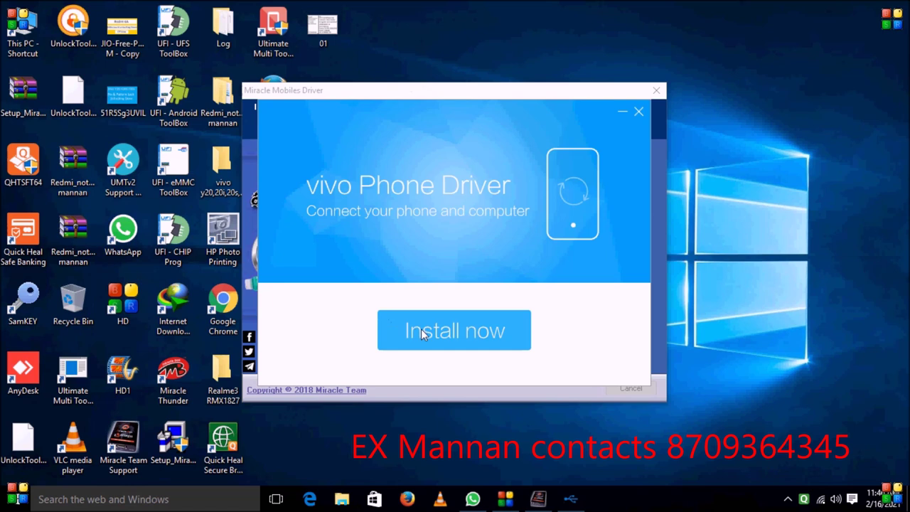
click(417, 335)
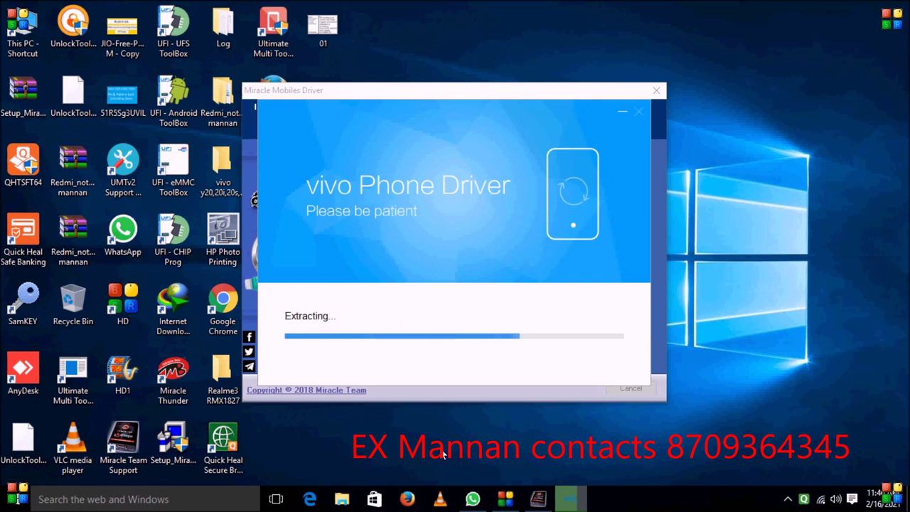
mouse_move(503, 501)
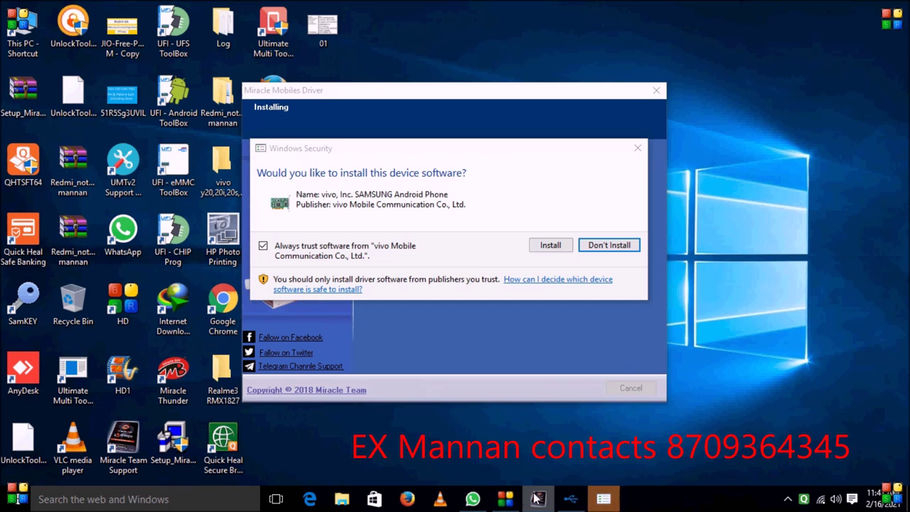
click(504, 500)
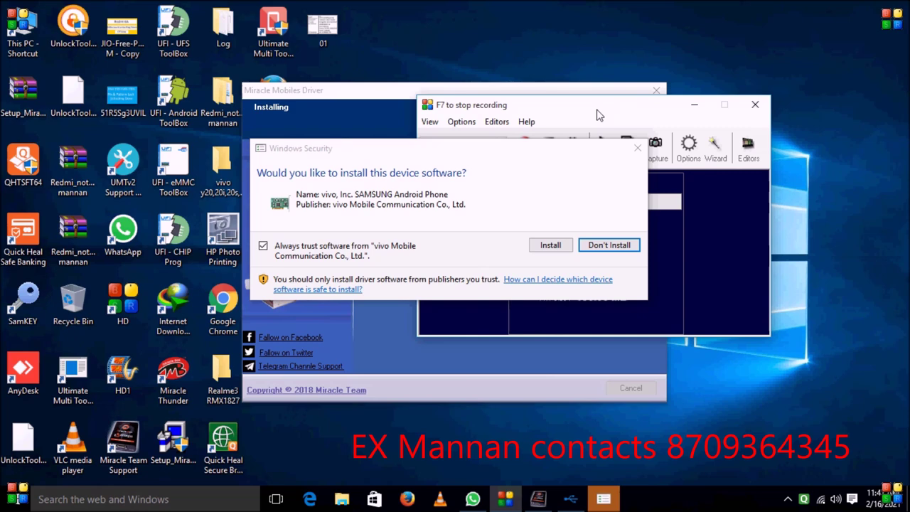
drag(597, 114, 775, 158)
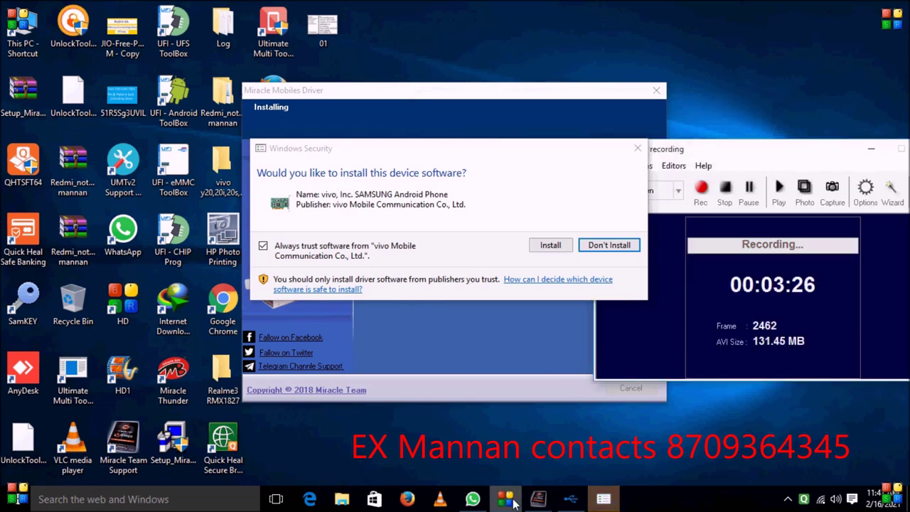
click(507, 501)
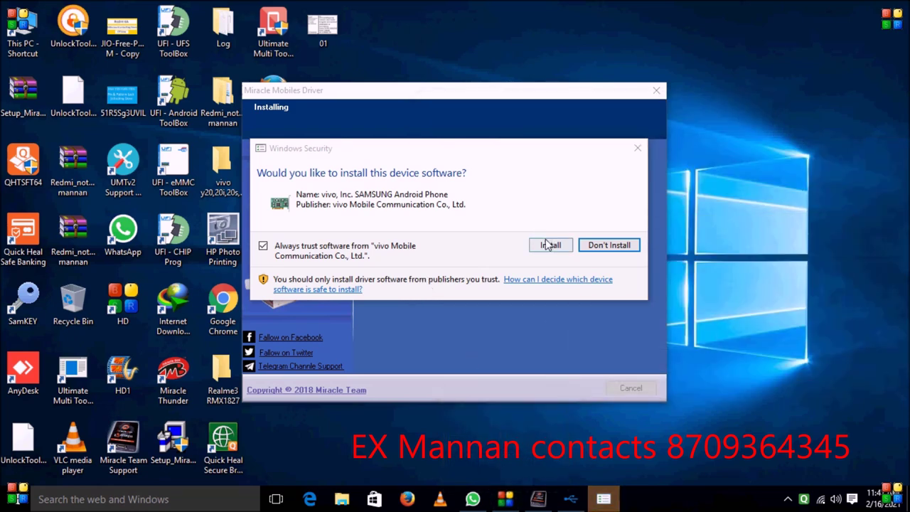
Allow the vivo, Inc. SAMSUNG Android Phone device software to install and complete the vivo Phone Driver setup
click(548, 245)
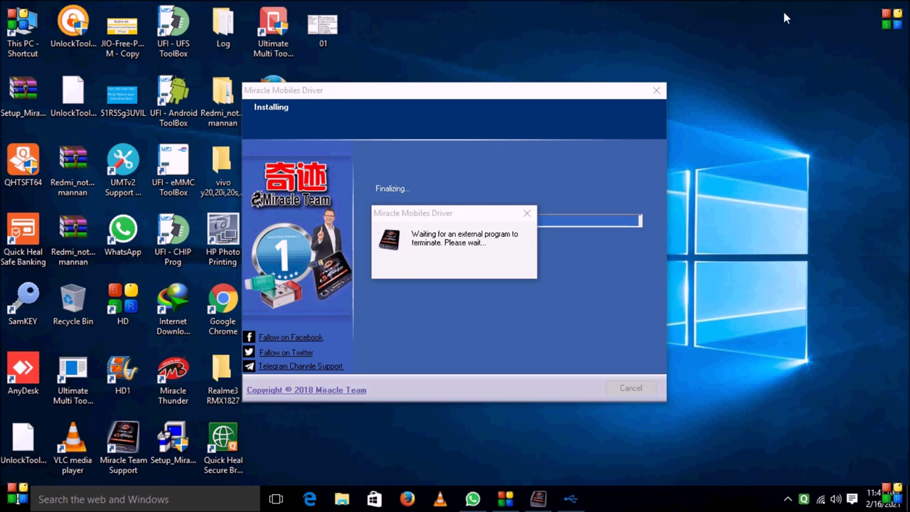
click(569, 499)
click(460, 331)
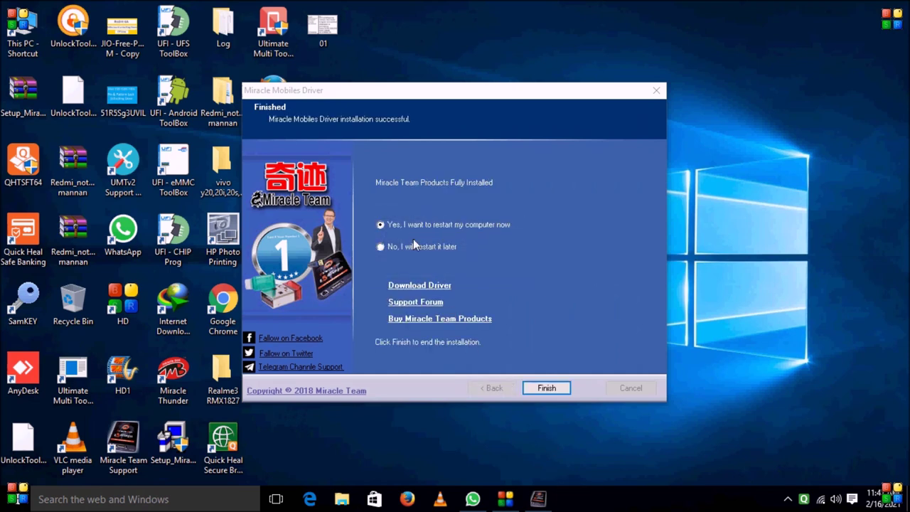
Finish the Miracle Mobiles Driver setup with the option to restart the computer later
click(381, 246)
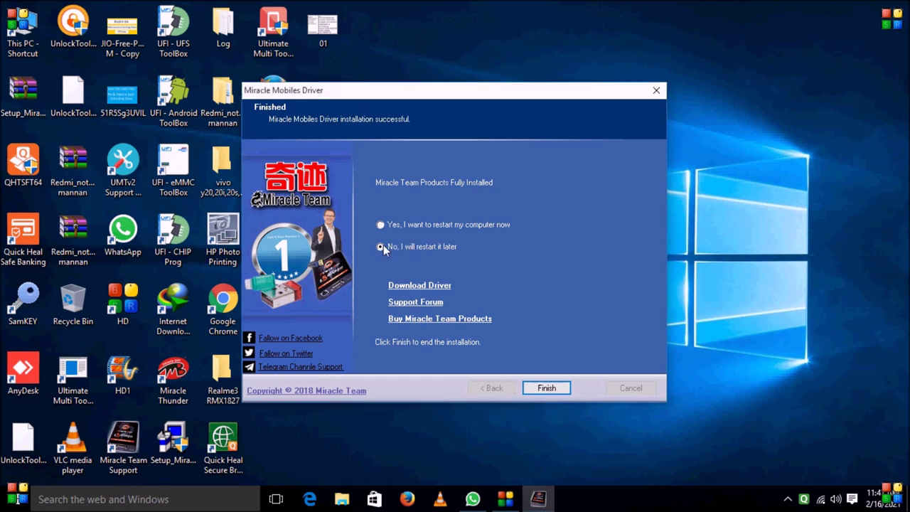
click(552, 388)
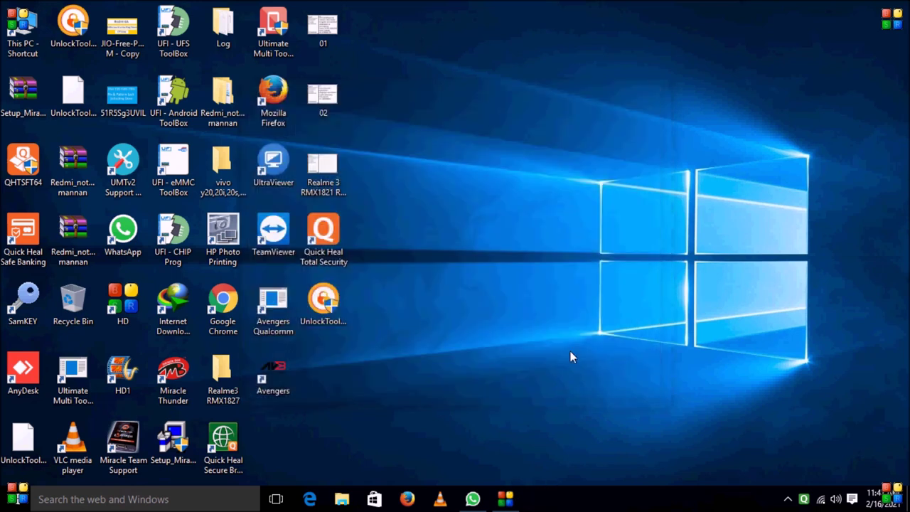
right_click(540, 178)
click(547, 216)
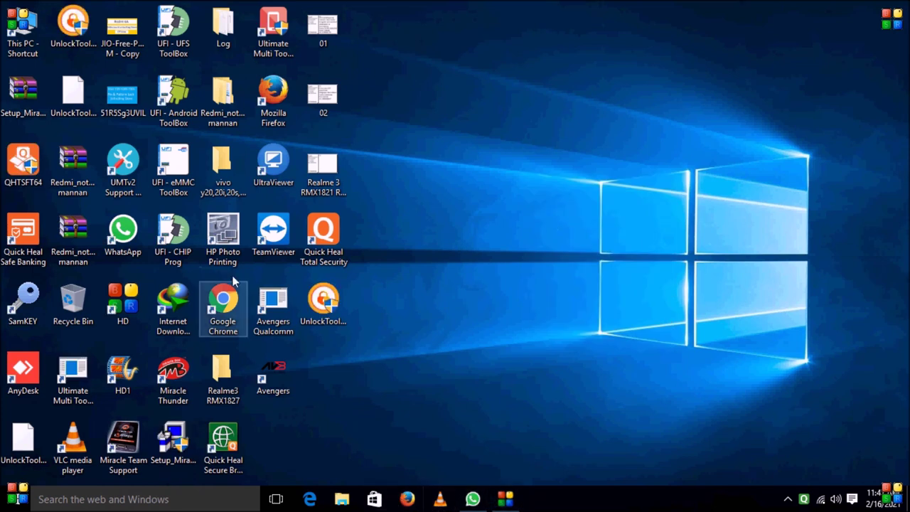
click(238, 297)
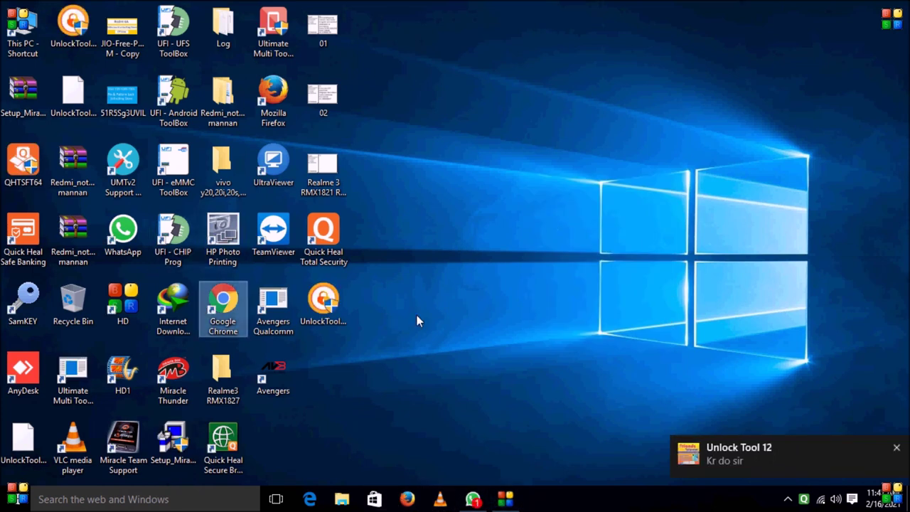